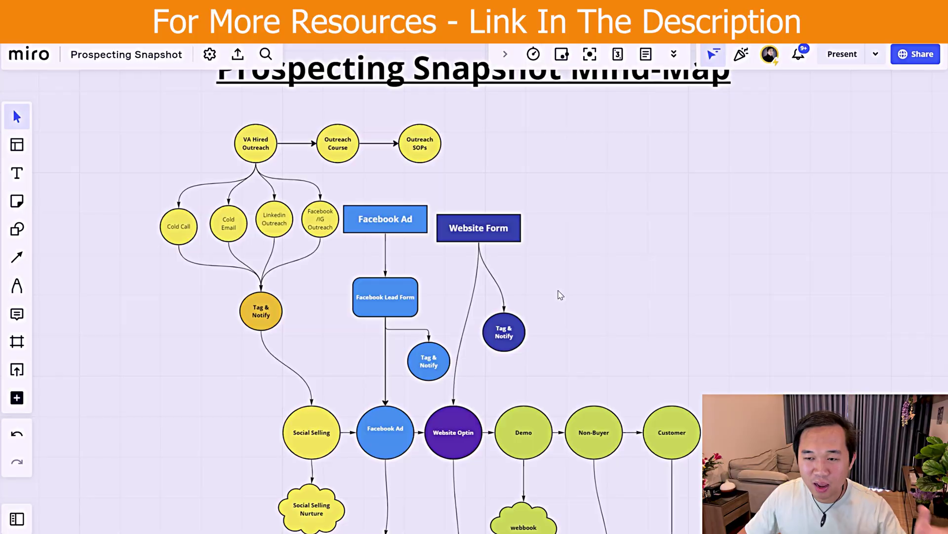
Pan the Miro mind map down to the nurture stages and back up to its title
left_click_drag(553, 301, 598, 271)
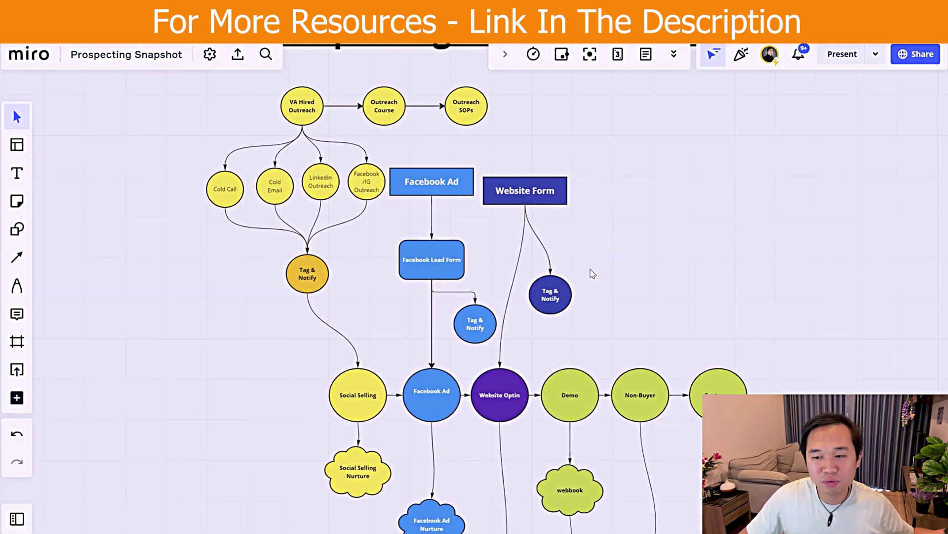
left_click_drag(593, 275, 606, 266)
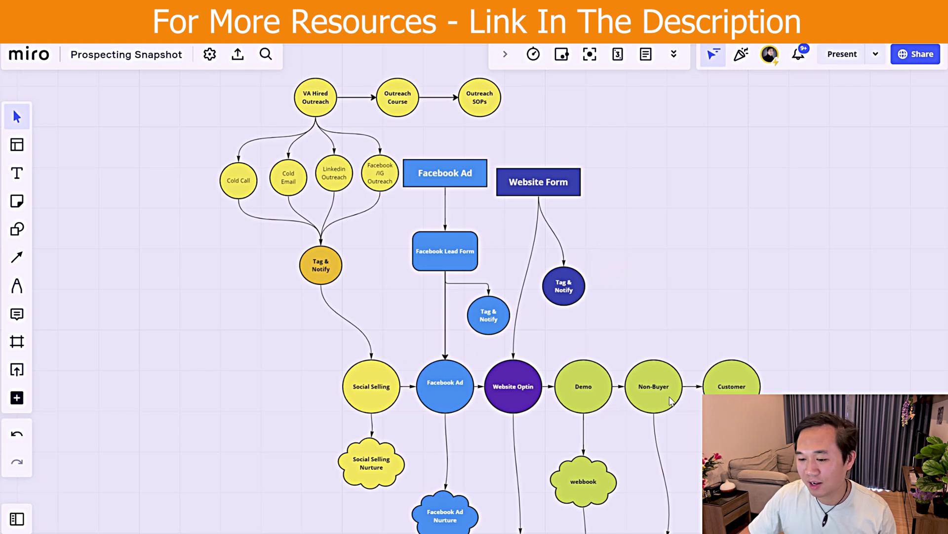
left_click_drag(768, 434, 697, 314)
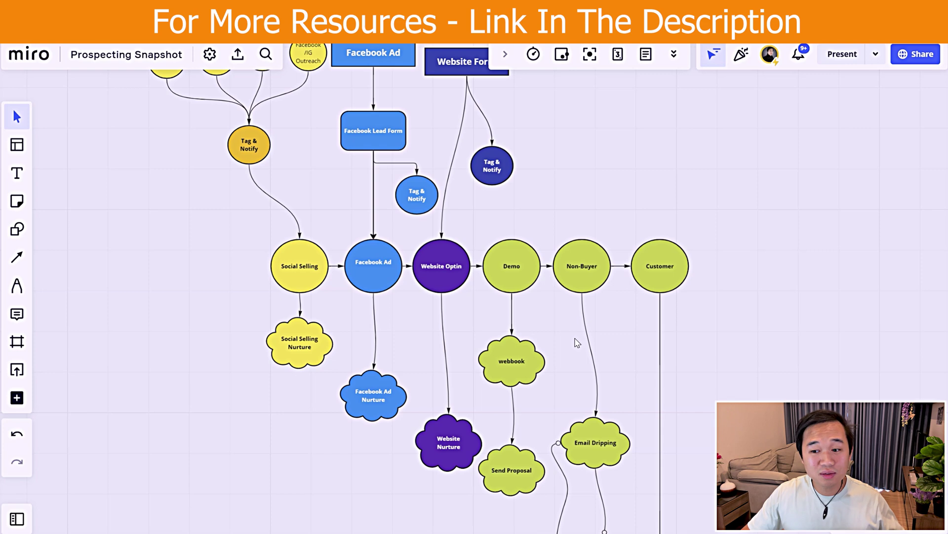
left_click_drag(569, 345, 602, 405)
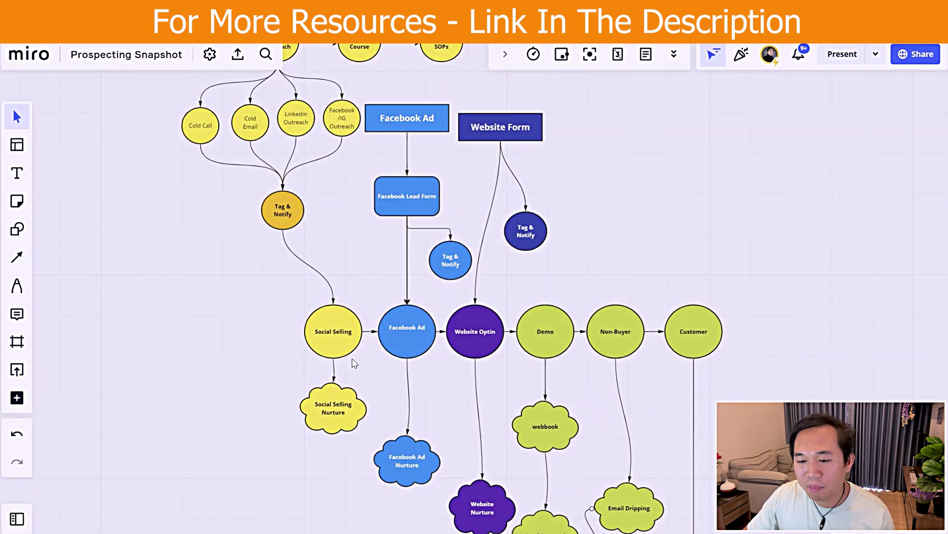
left_click_drag(345, 212, 366, 318)
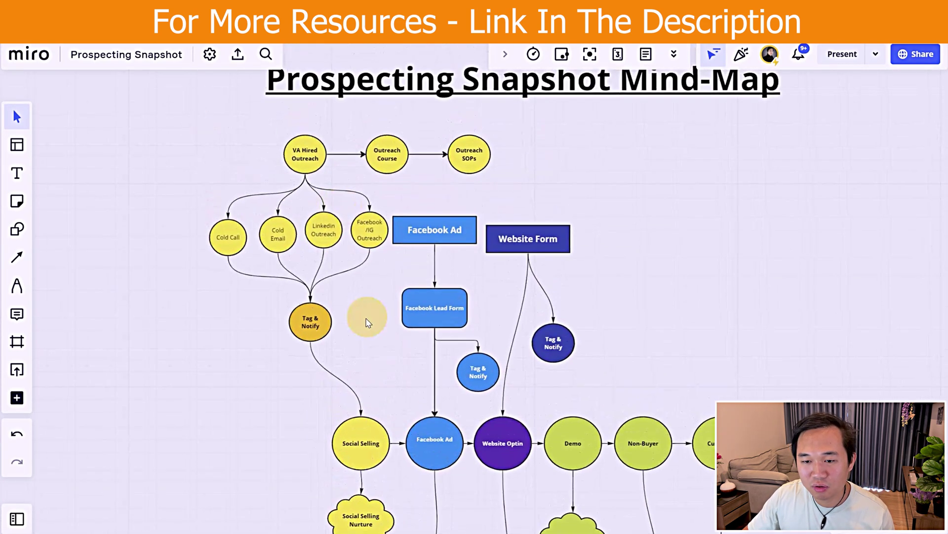
scroll(366, 319, "up", 2)
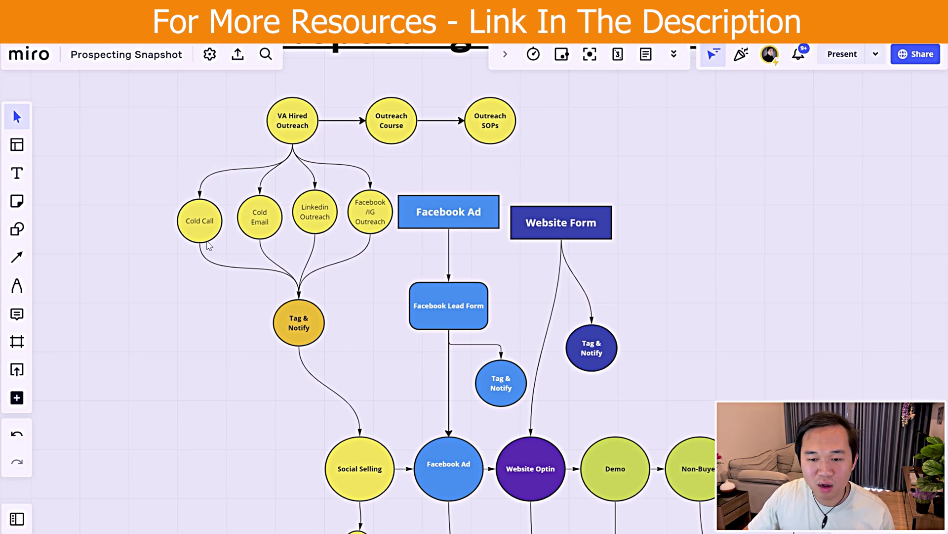
Inspect the options of the Linkedin Outreach and Cold Call nodes on the outreach branch
right_click(319, 228)
scroll(400, 345, "left", 2)
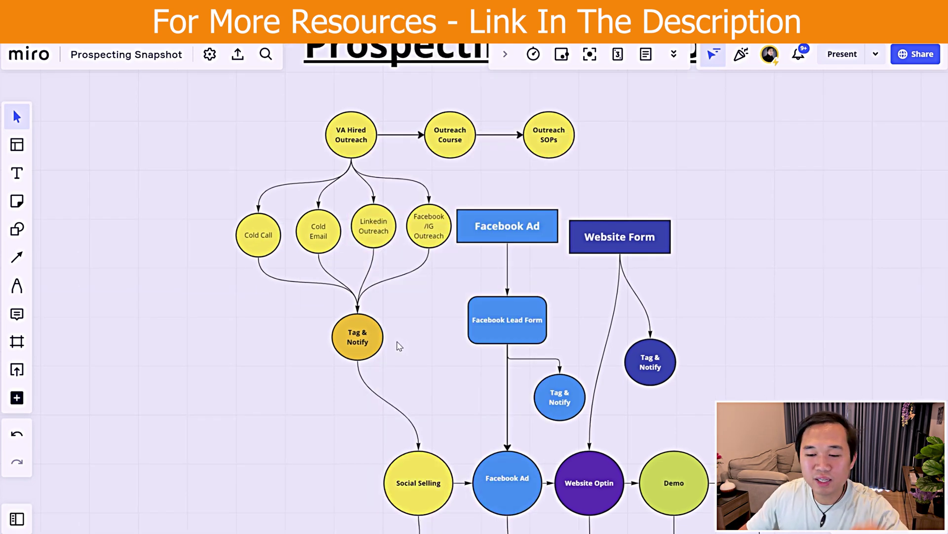
scroll(318, 171, "up", 3)
left_click_drag(315, 163, 277, 161)
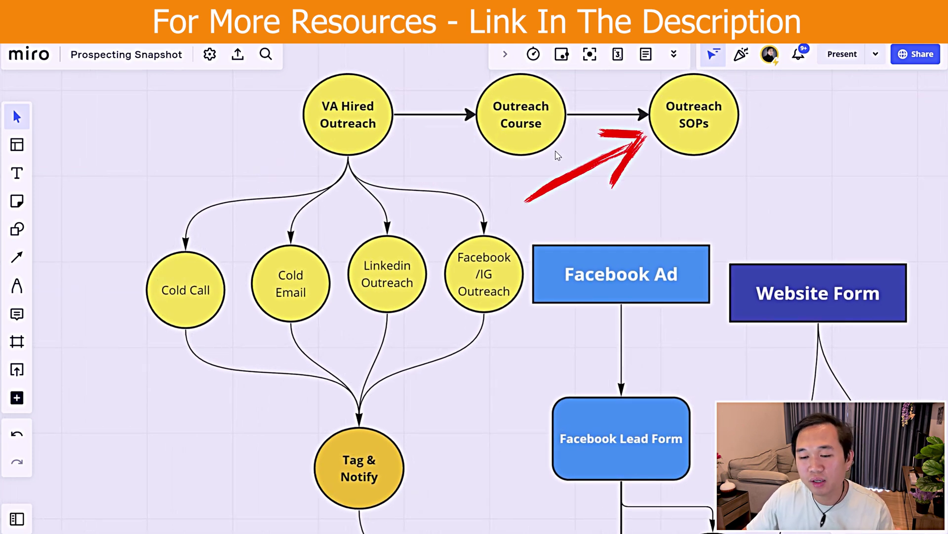
right_click(207, 306)
key("Escape")
key("Escape")
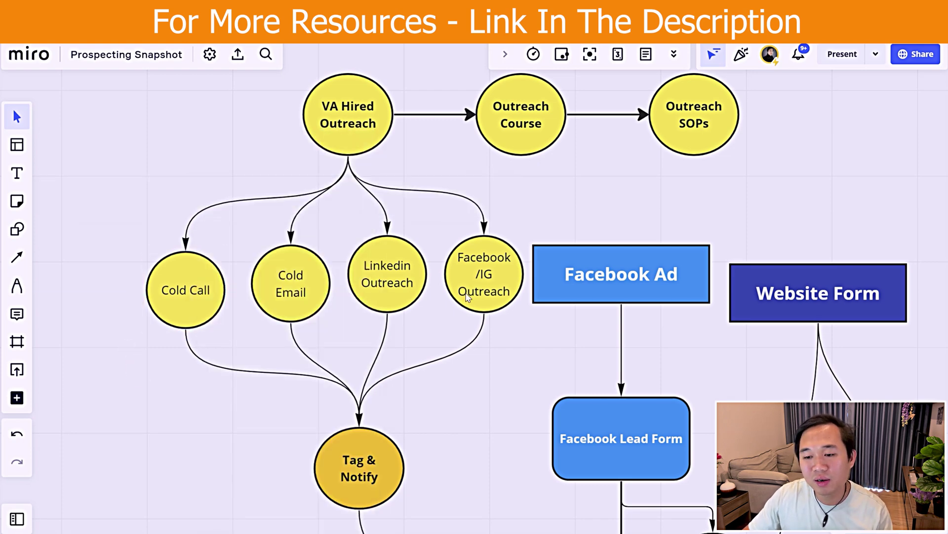
Pan the board to the Tag & Notify nodes, Social Selling and nurture stages
left_click_drag(469, 368, 492, 225)
scroll(494, 252, "down", 2)
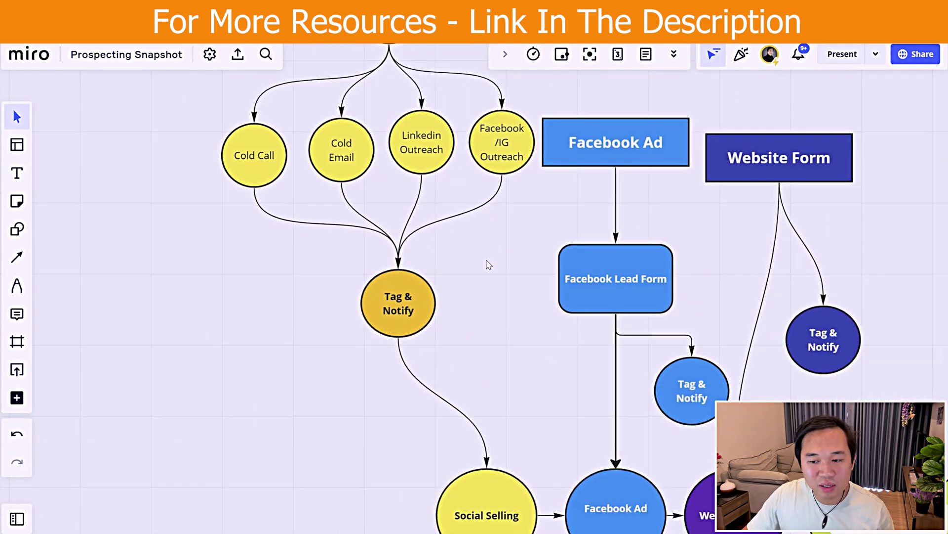
scroll(466, 282, "down", 3)
left_click_drag(484, 346, 470, 142)
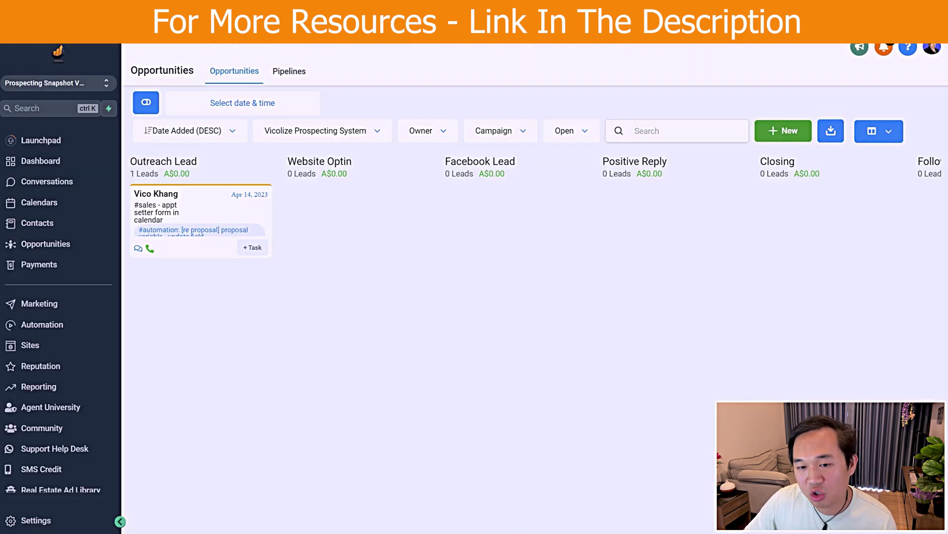
Go to Sites > Forms and open the '#Sales - Appt setter Form in calendar' form
left_click(44, 344)
mouse_move(479, 86)
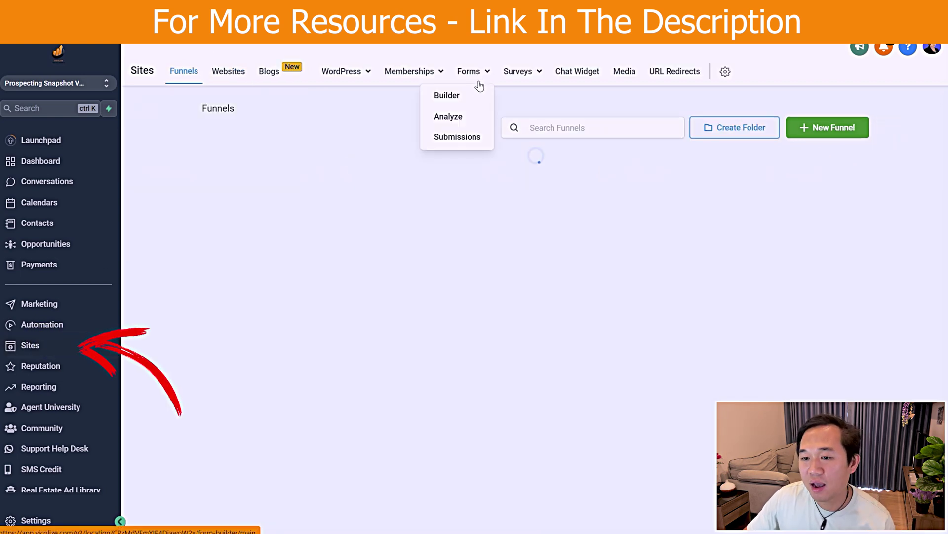
left_click(448, 94)
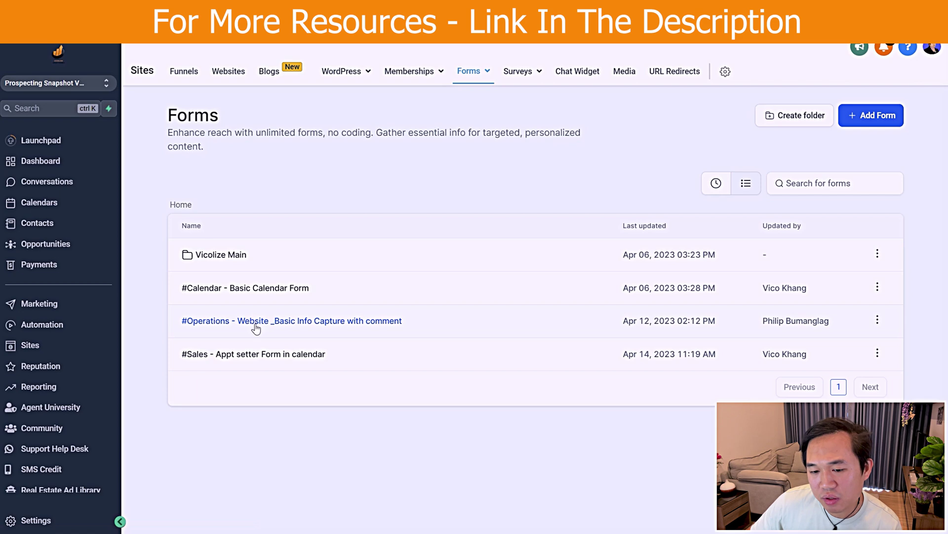
left_click(356, 346)
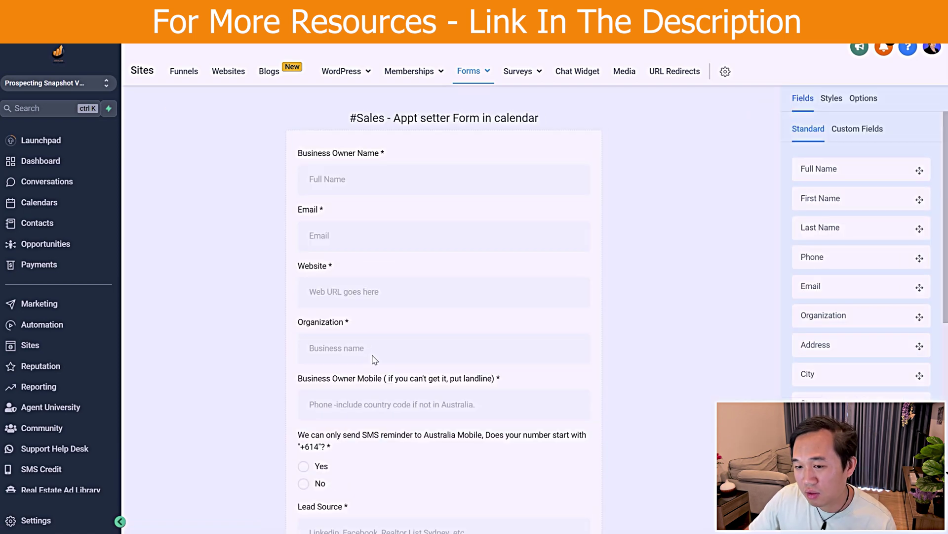
Scroll the appointment setter form, show its Integrate Form options and open the live form link
scroll(371, 356, "down", 2)
scroll(444, 359, "up", 1)
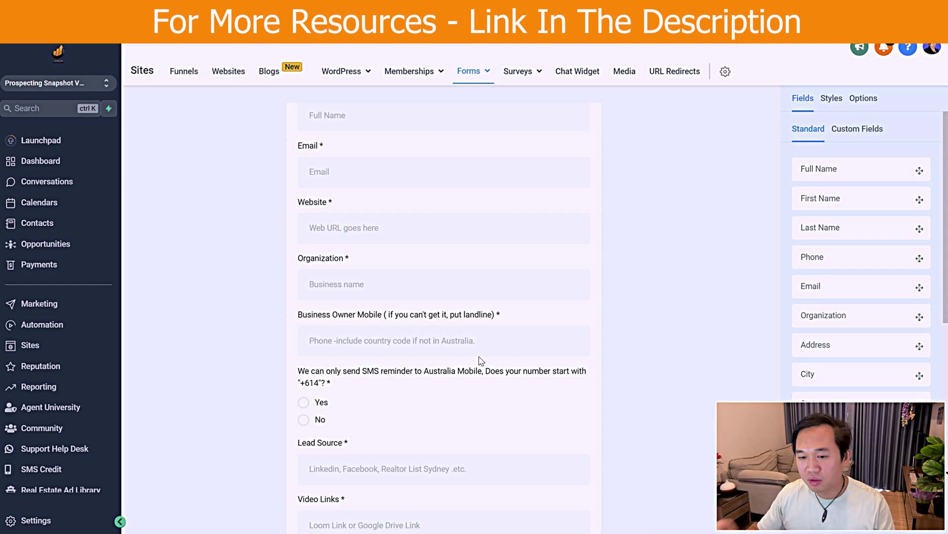
scroll(481, 359, "down", 2)
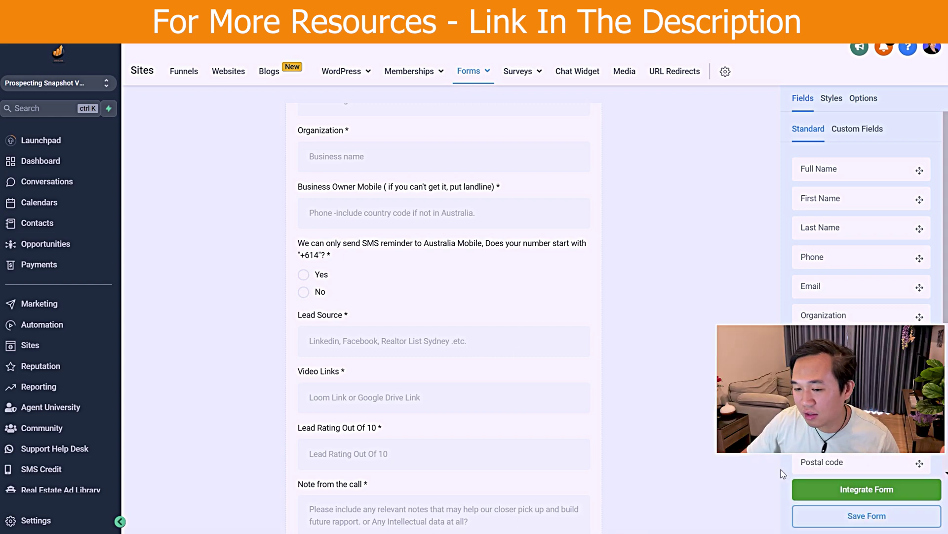
left_click(817, 488)
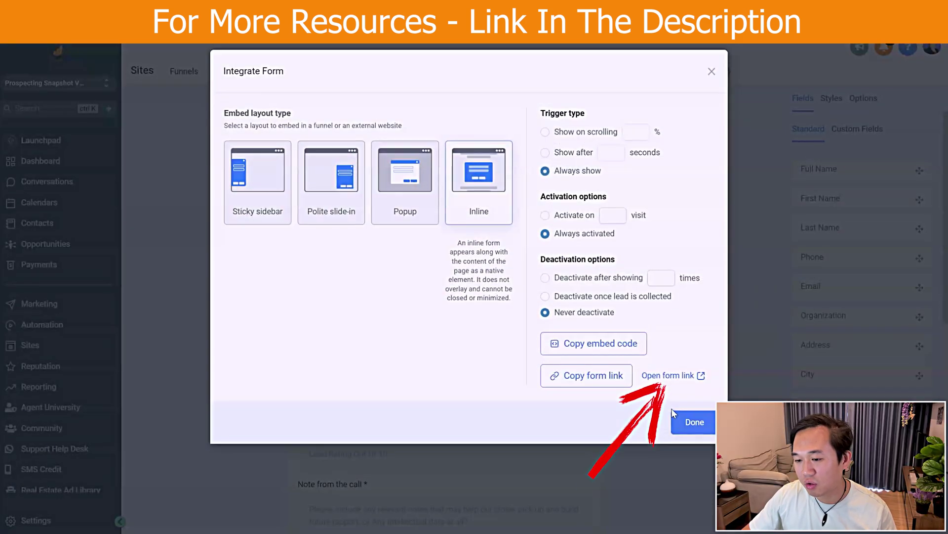
left_click(680, 375)
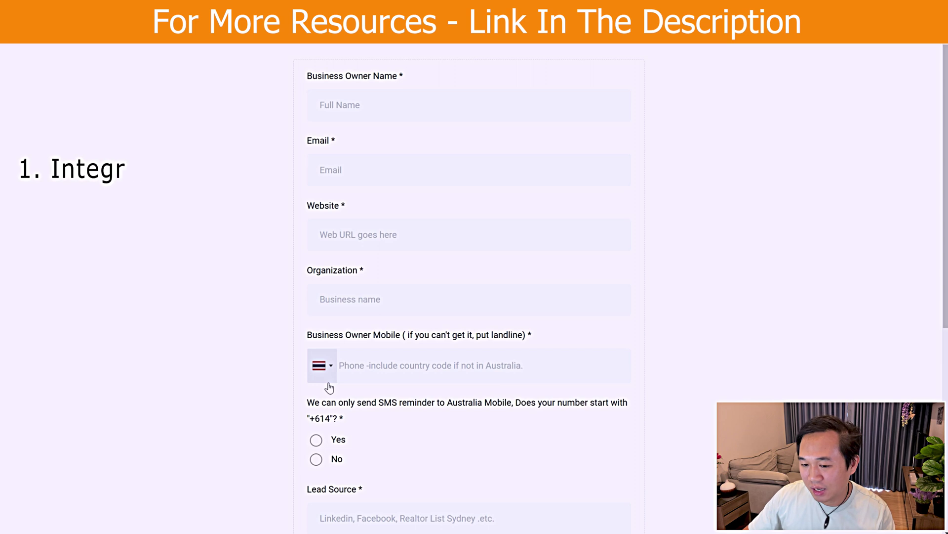
left_click(514, 67)
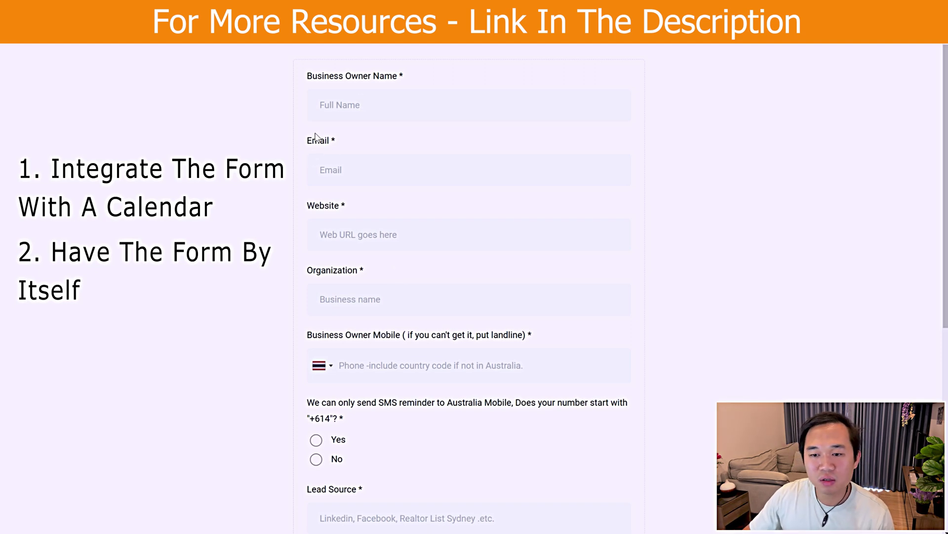
scroll(346, 254, "down", 4)
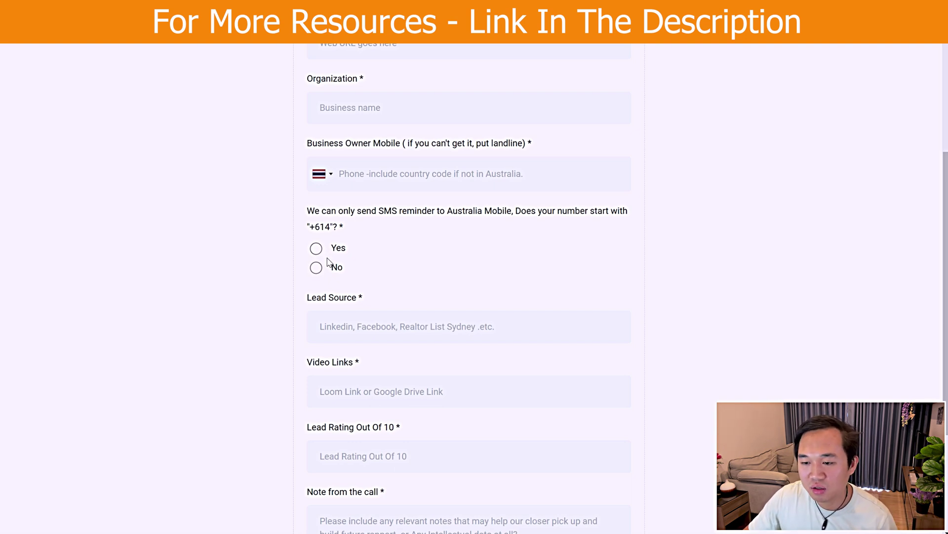
scroll(328, 261, "down", 1)
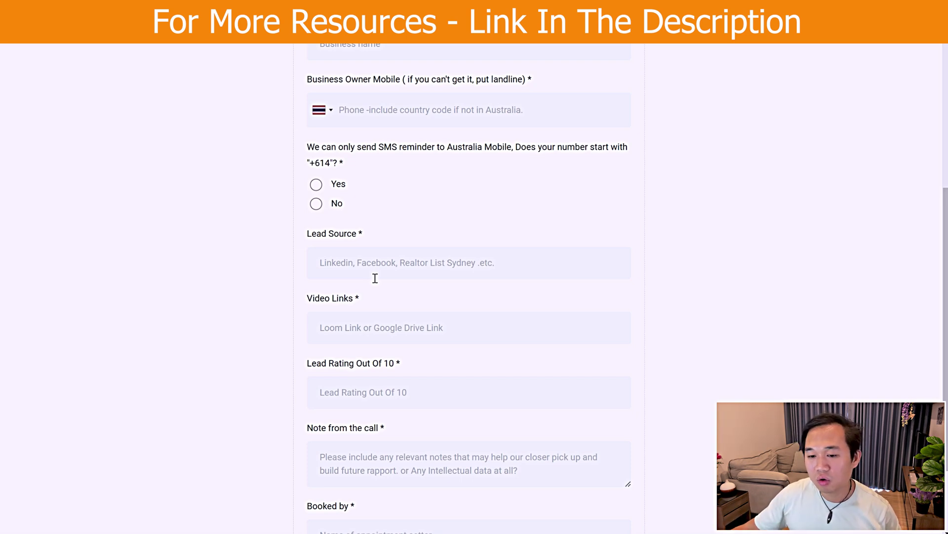
scroll(358, 321, "down", 1)
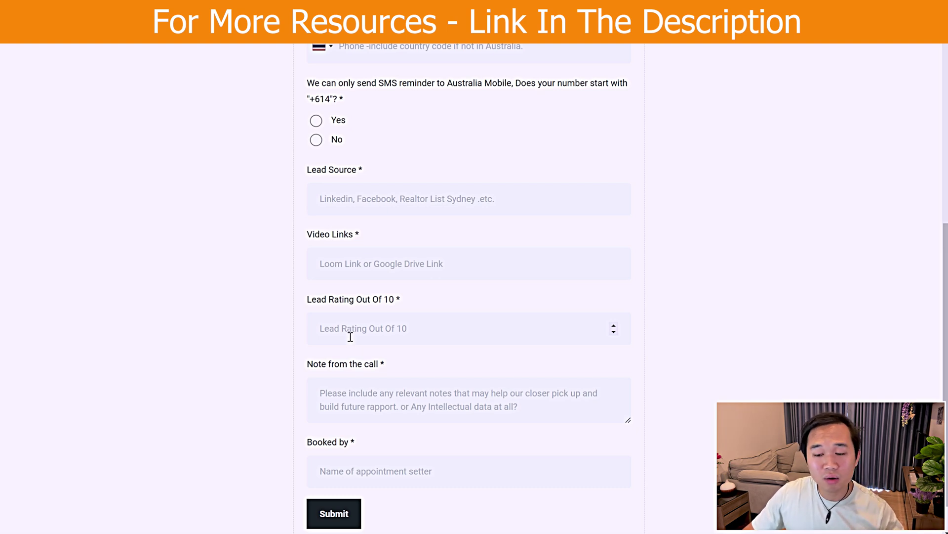
scroll(349, 338, "down", 1)
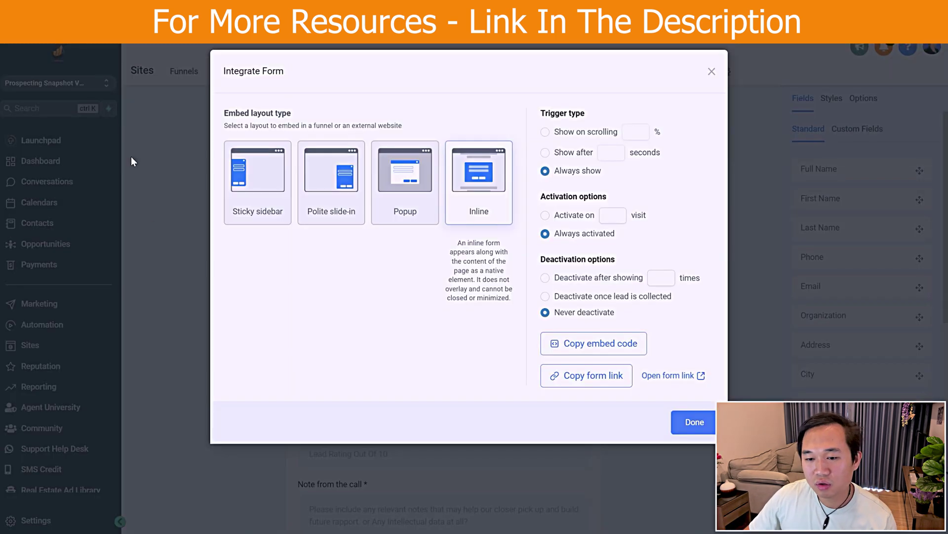
Leave the embed options and open the lead's contact record from the Outreach Lead pipeline card
left_click(156, 223)
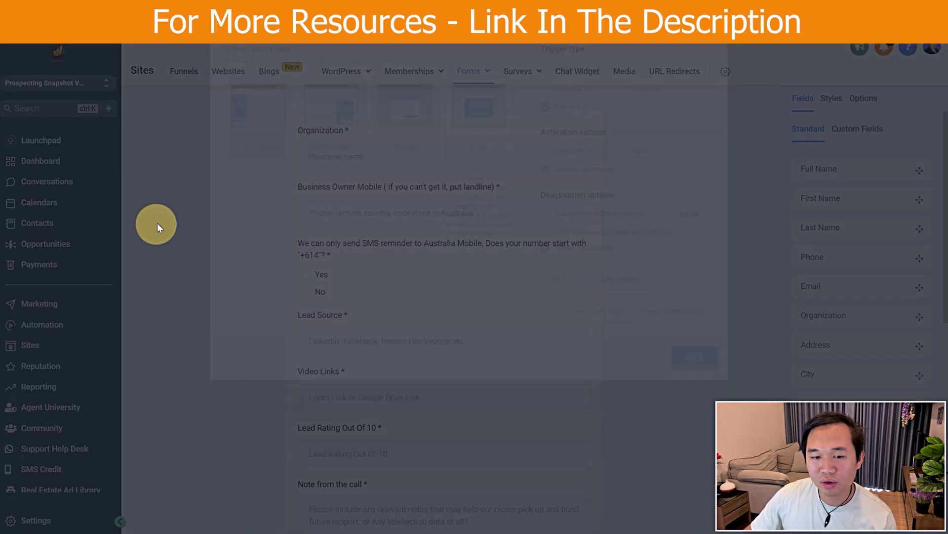
left_click(46, 244)
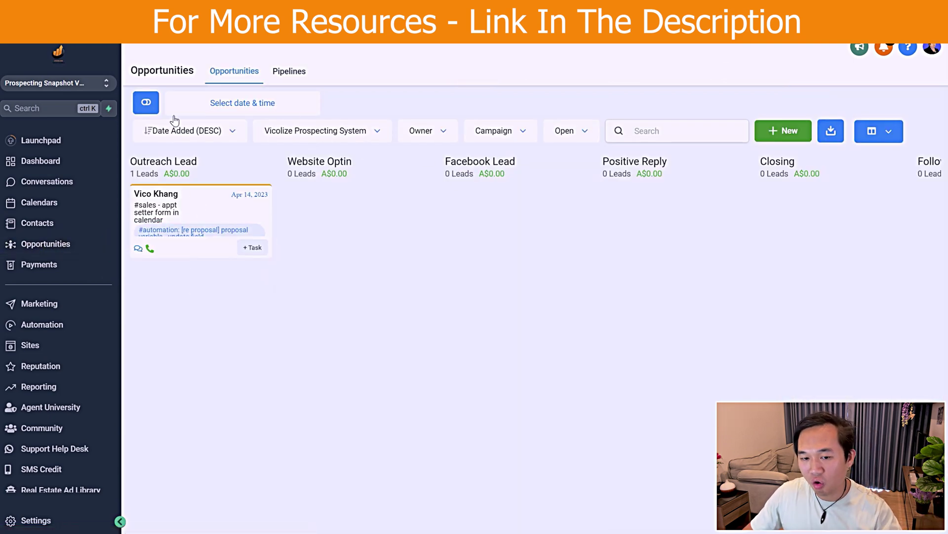
left_click(177, 198)
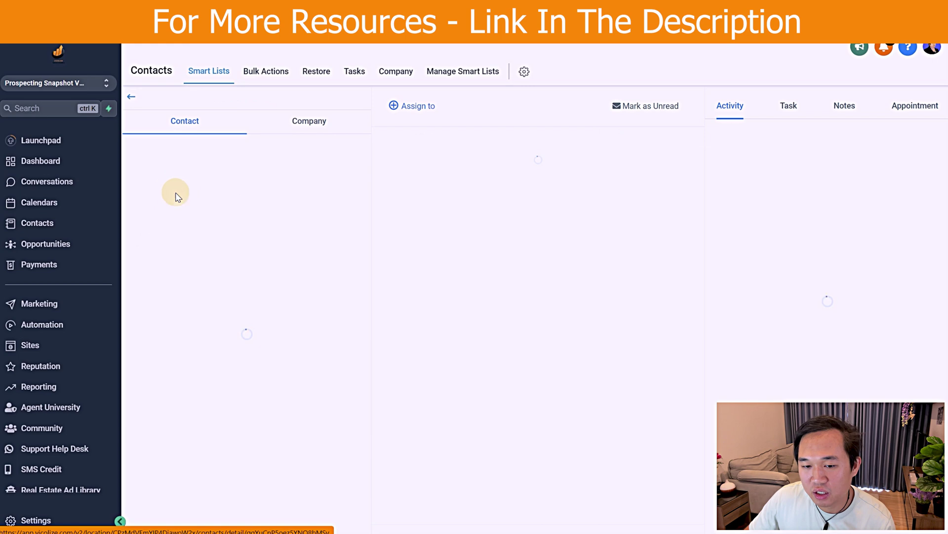
Expand the contact's General Info and Contact details sections and review the Website field
left_click(165, 168)
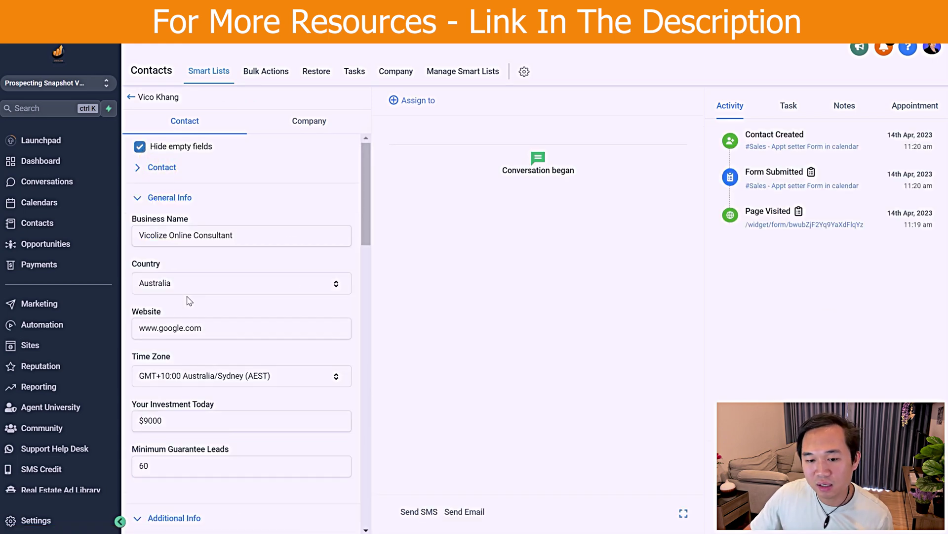
left_click(163, 167)
scroll(187, 247, "down", 3)
scroll(190, 270, "down", 5)
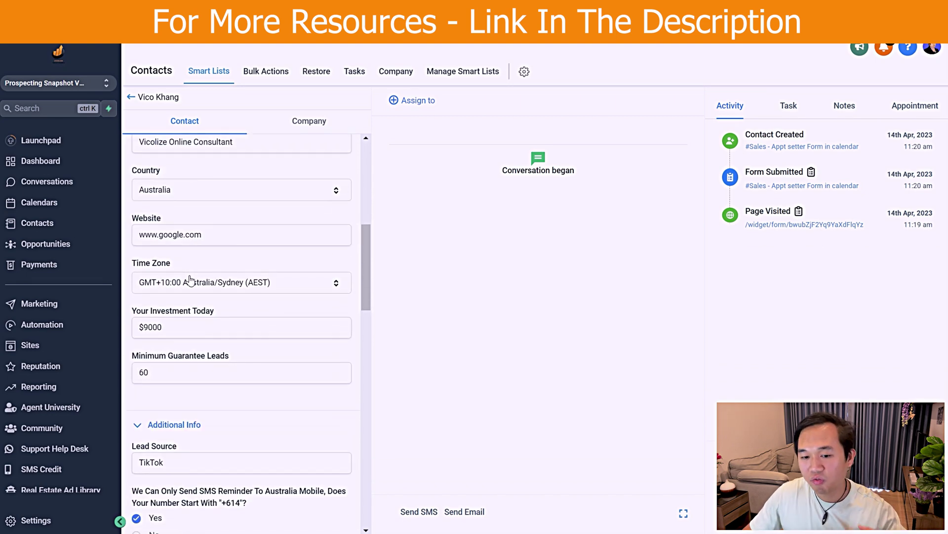
scroll(191, 271, "down", 3)
scroll(191, 279, "up", 4)
left_click(192, 295)
scroll(200, 301, "down", 5)
Highlight Lead Source TikTok, the call note, lead rating 3 and the Booked By value
left_click(165, 206)
left_click_drag(165, 206, 126, 197)
scroll(195, 308, "down", 3)
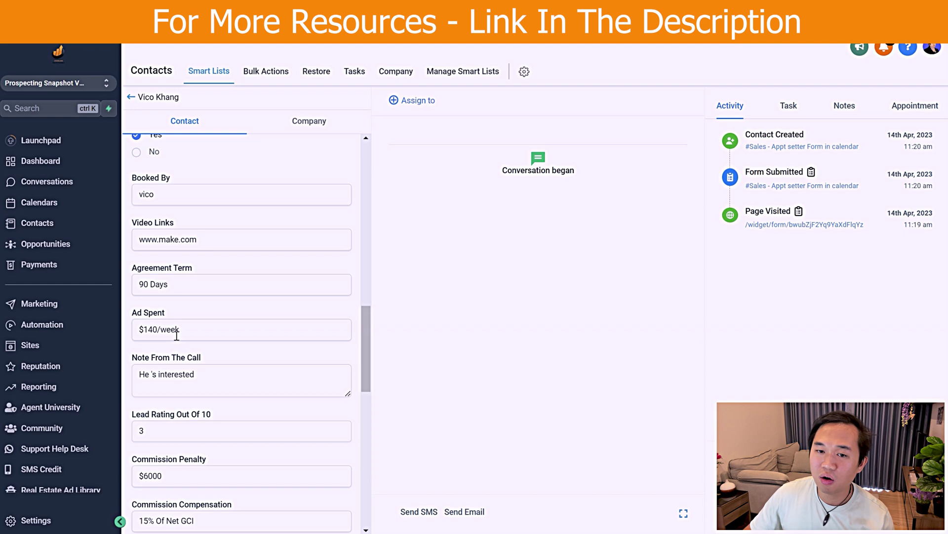
scroll(176, 335, "down", 3)
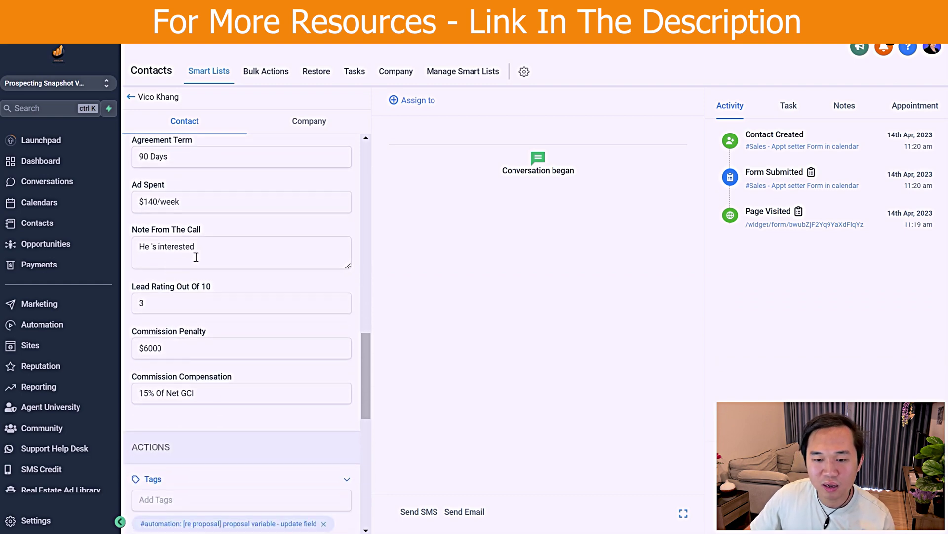
left_click_drag(194, 257, 121, 240)
left_click(167, 309)
left_click_drag(167, 309, 138, 287)
scroll(191, 327, "down", 3)
scroll(187, 335, "up", 7)
left_click_drag(188, 256, 131, 237)
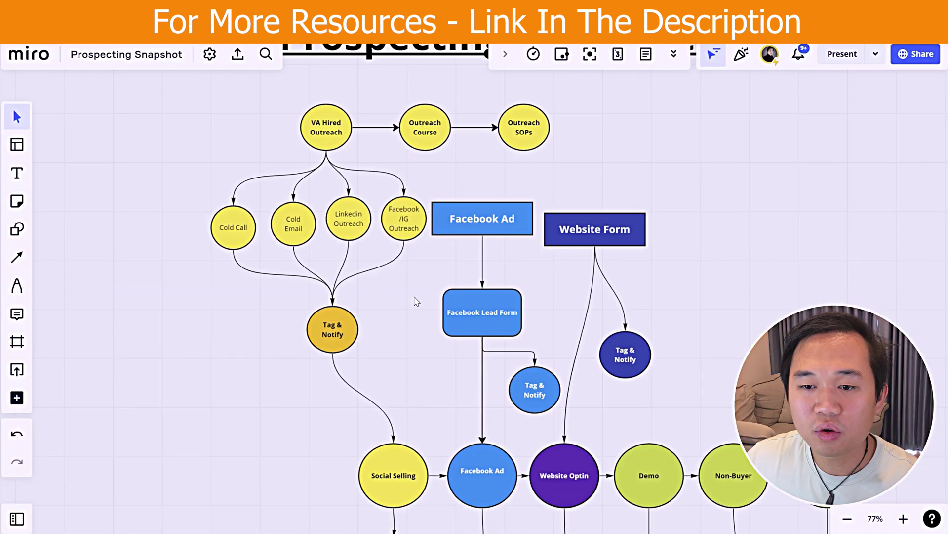
scroll(406, 266, "up", 5)
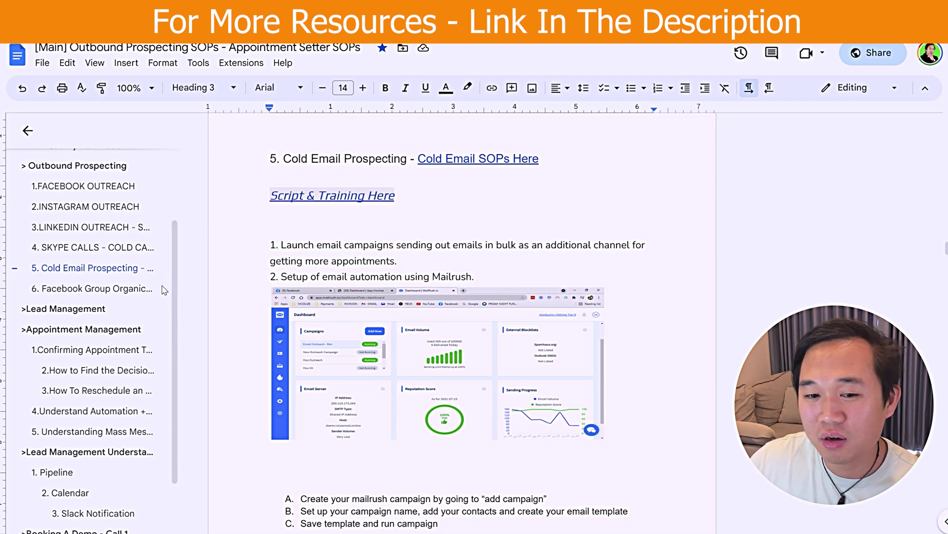
Jump to the 'What Qualify As A Lead?' and 'How to Book Appointment From Cold Call' sections
scroll(187, 292, "down", 2)
scroll(187, 296, "up", 2)
scroll(263, 297, "down", 1)
scroll(276, 310, "up", 5)
scroll(276, 306, "up", 15)
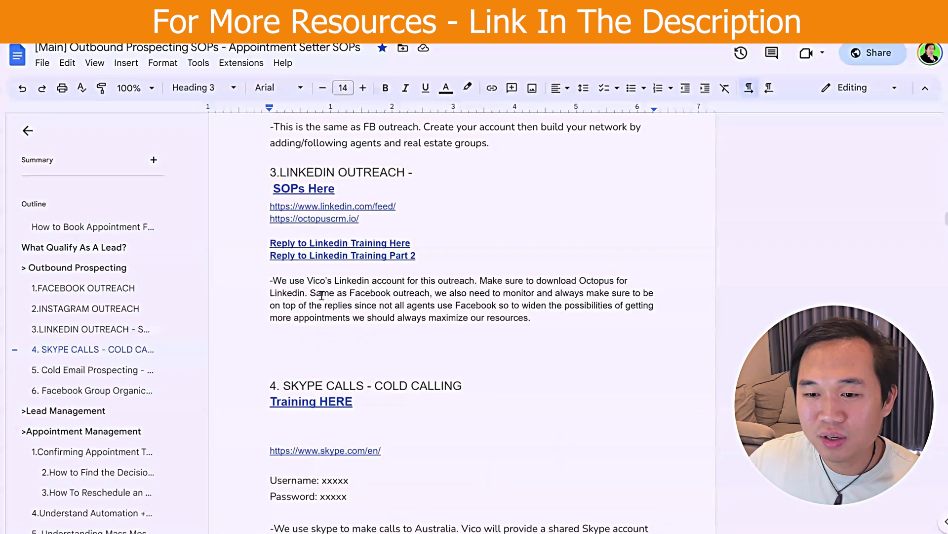
left_click(73, 229)
scroll(74, 228, "up", 1)
left_click(75, 227)
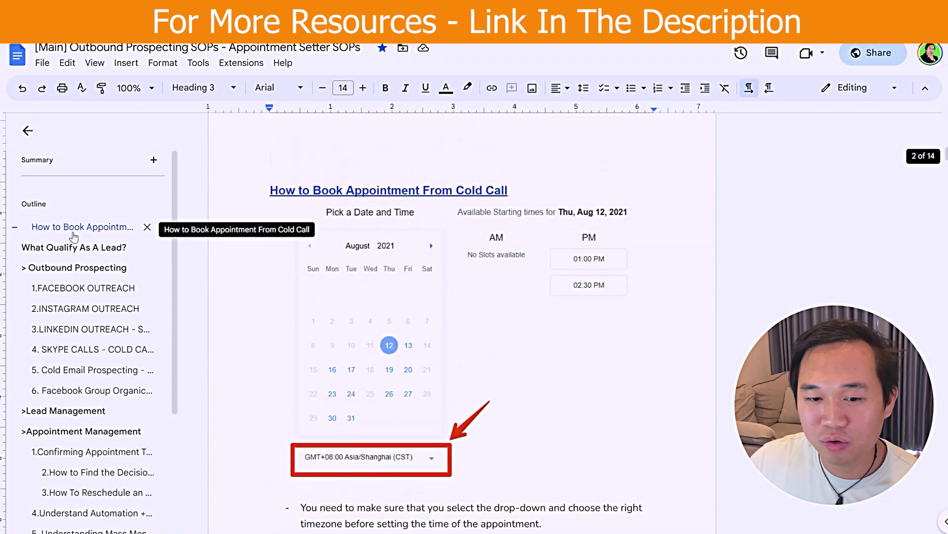
Step through the Facebook, Instagram, LinkedIn, Skype and Facebook Group Organic Post outreach sections
scroll(406, 278, "down", 3)
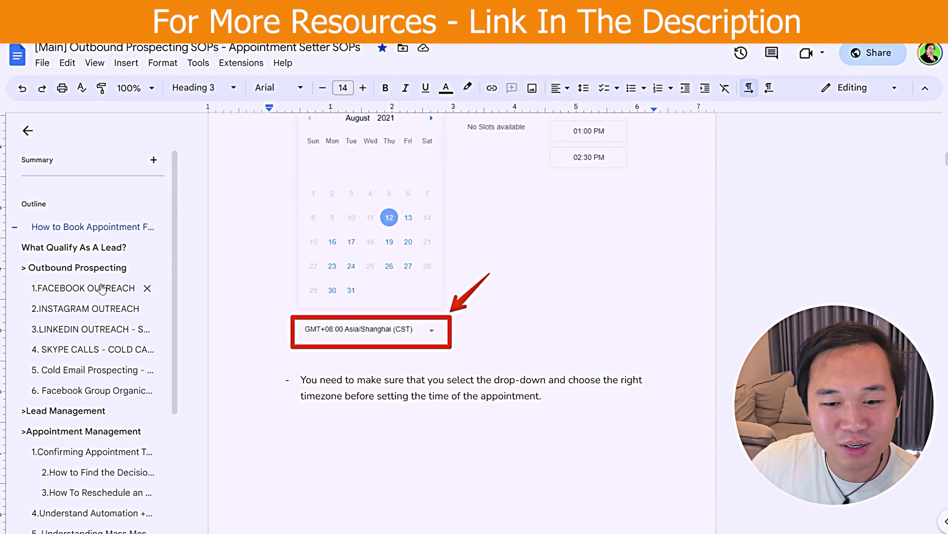
scroll(82, 270, "down", 1)
left_click(81, 277)
left_click(92, 269)
left_click(100, 288)
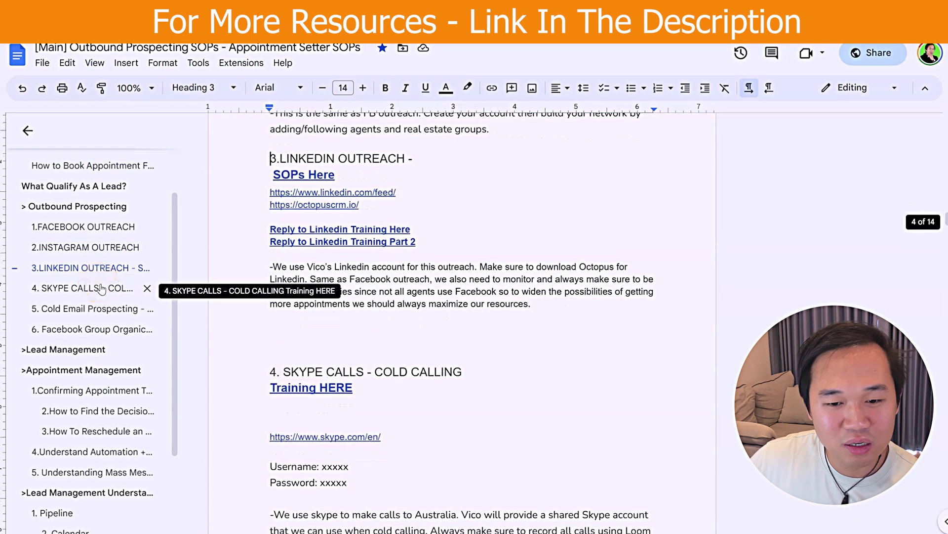
left_click(100, 288)
left_click(101, 309)
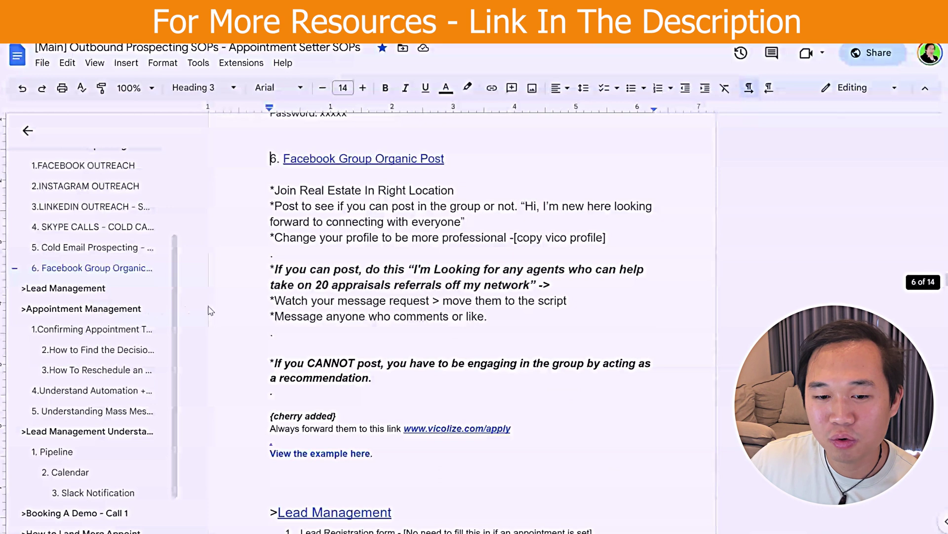
scroll(261, 296, "down", 2)
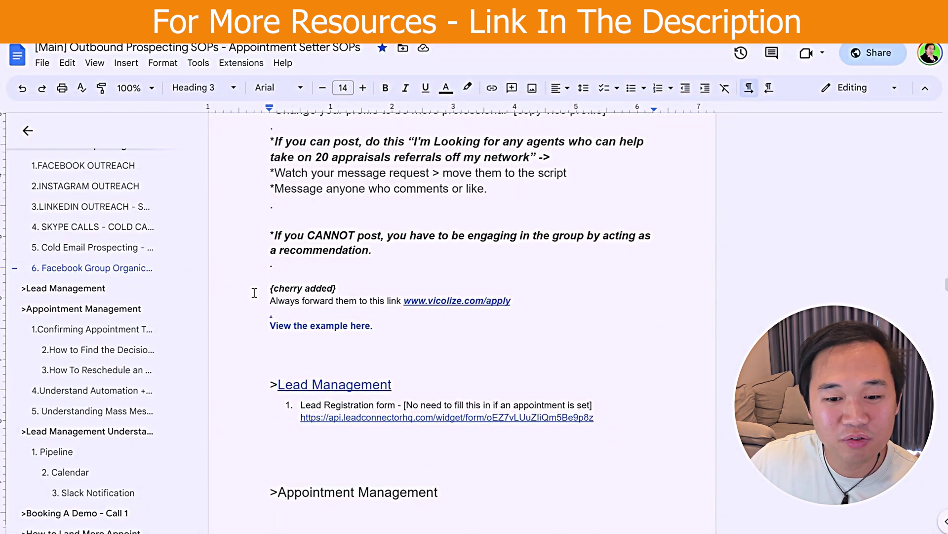
scroll(109, 297, "down", 1)
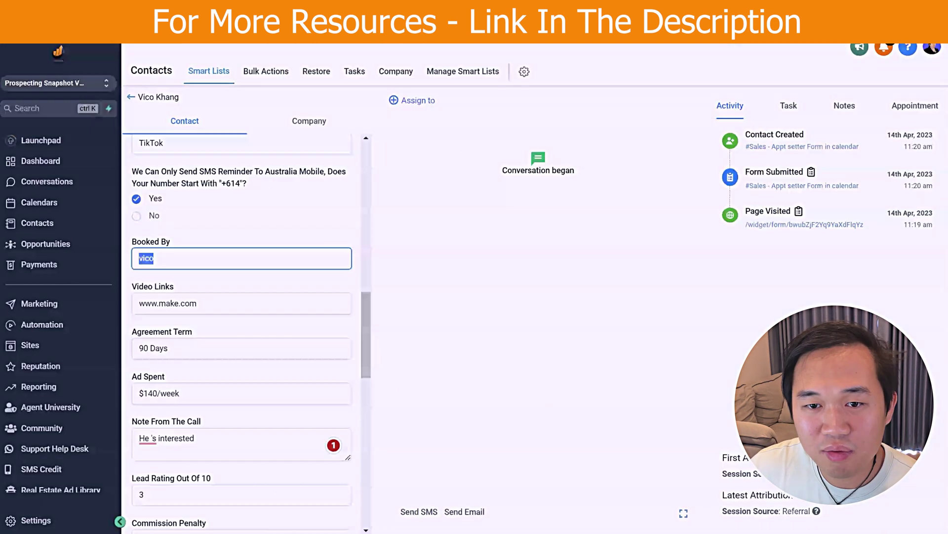
Show the three membership products under Sites > Memberships, then pan Miro to the Facebook Ad and Website Form branches
left_click(62, 348)
left_click(414, 71)
left_click(418, 118)
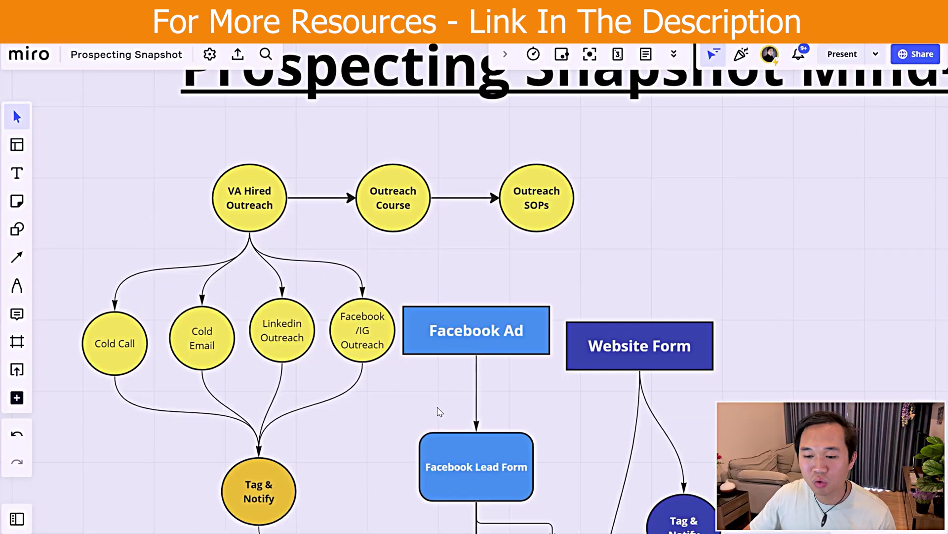
left_click_drag(438, 409, 368, 232)
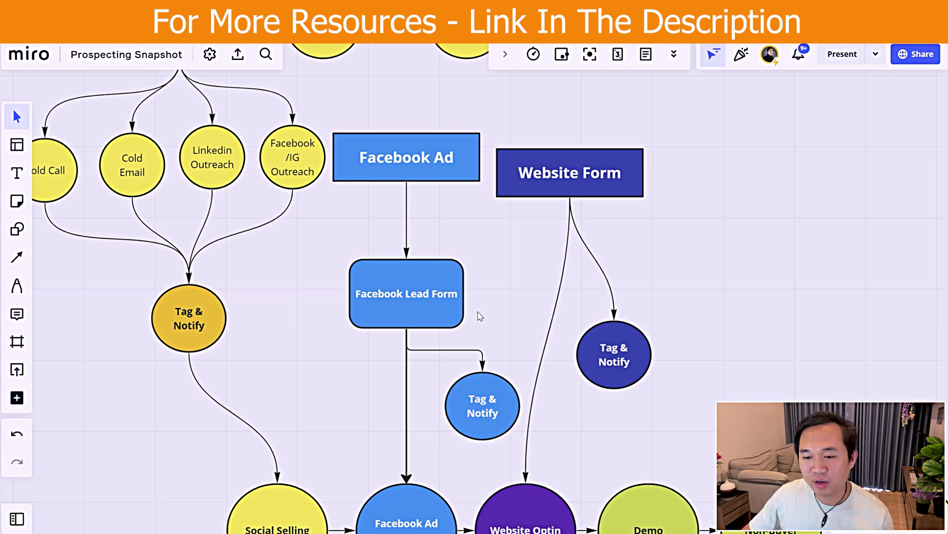
Pan down past the Tag & Notify circles to the stage circles and their nurture clouds
left_click_drag(487, 342, 487, 253)
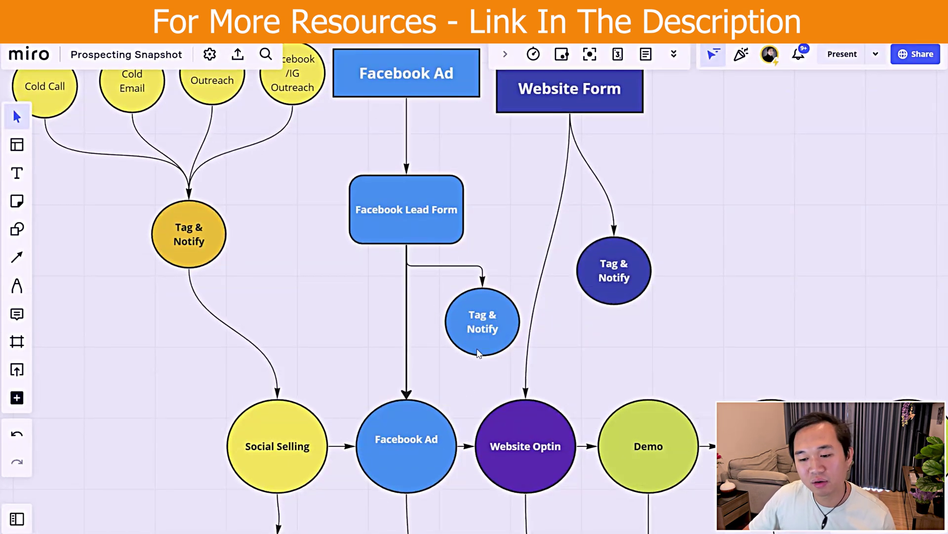
left_click_drag(459, 396, 449, 254)
left_click_drag(428, 463, 455, 318)
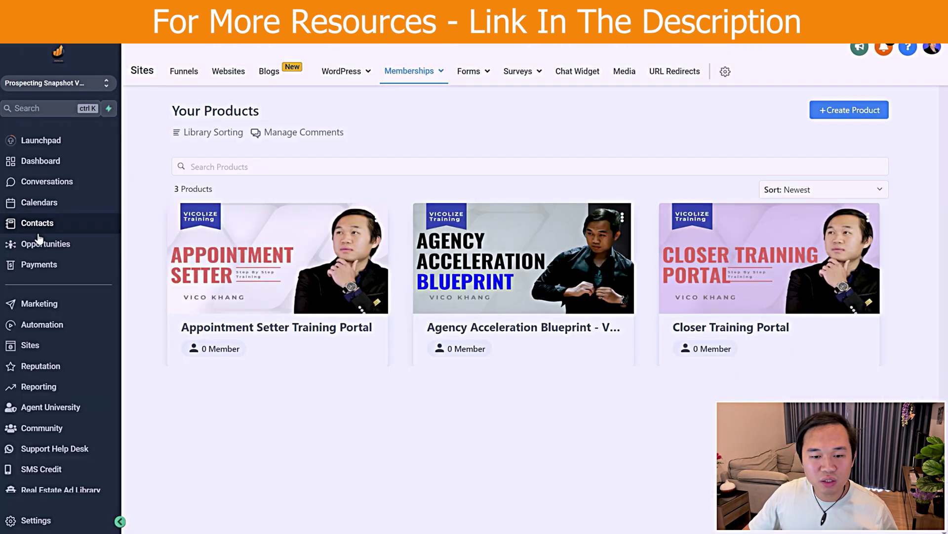
Drag the lead's card to Website Optin, then open Facebook Ad Nurturing Campaign 1 from the FB leads folder
left_click(67, 243)
left_click_drag(213, 210, 350, 210)
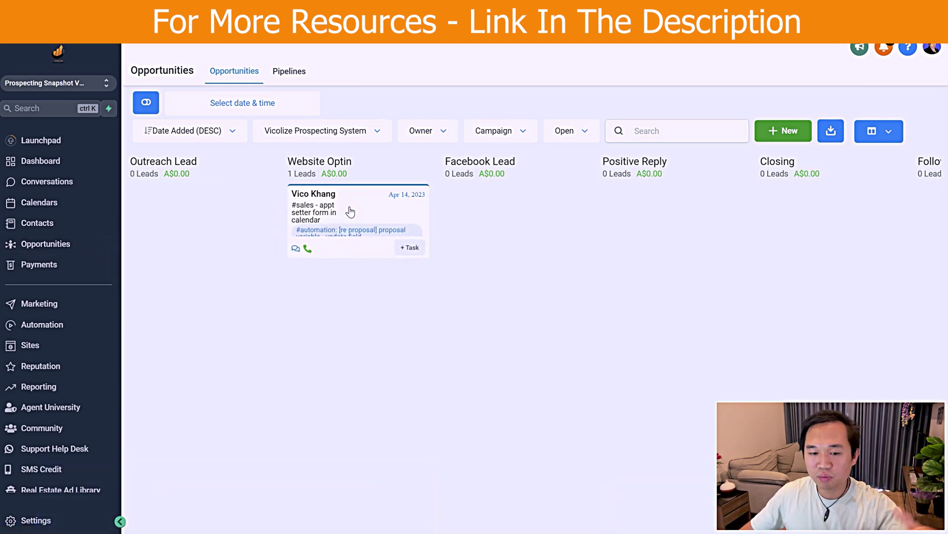
left_click(41, 330)
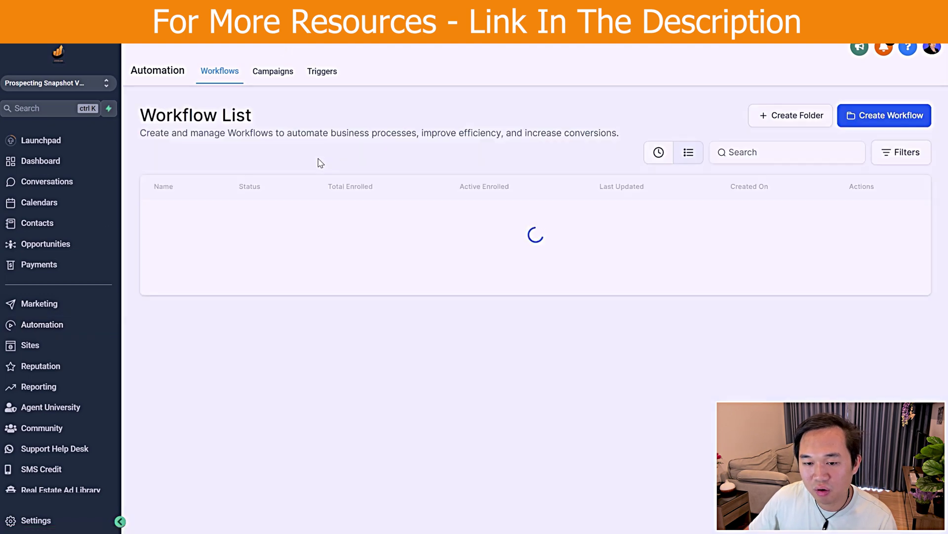
scroll(210, 102, "down", 1)
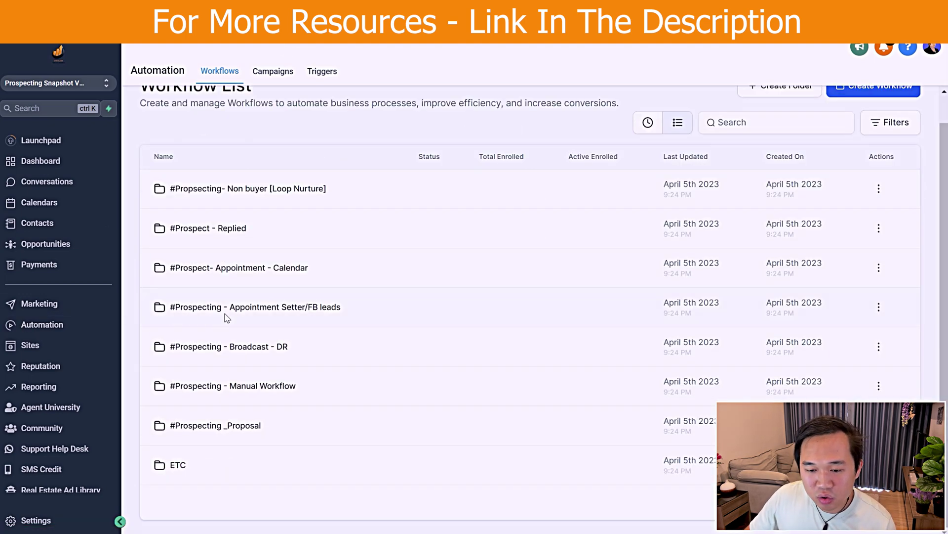
left_click(312, 310)
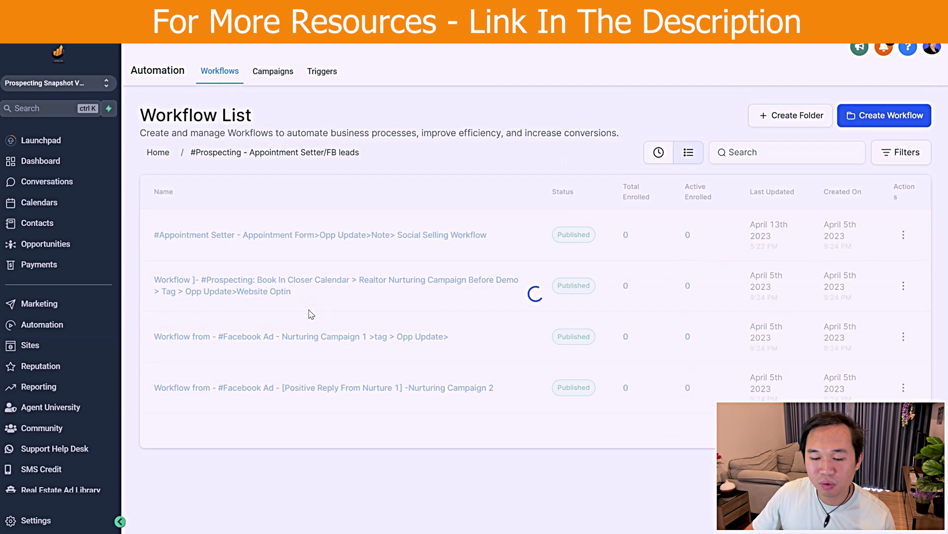
left_click(255, 337)
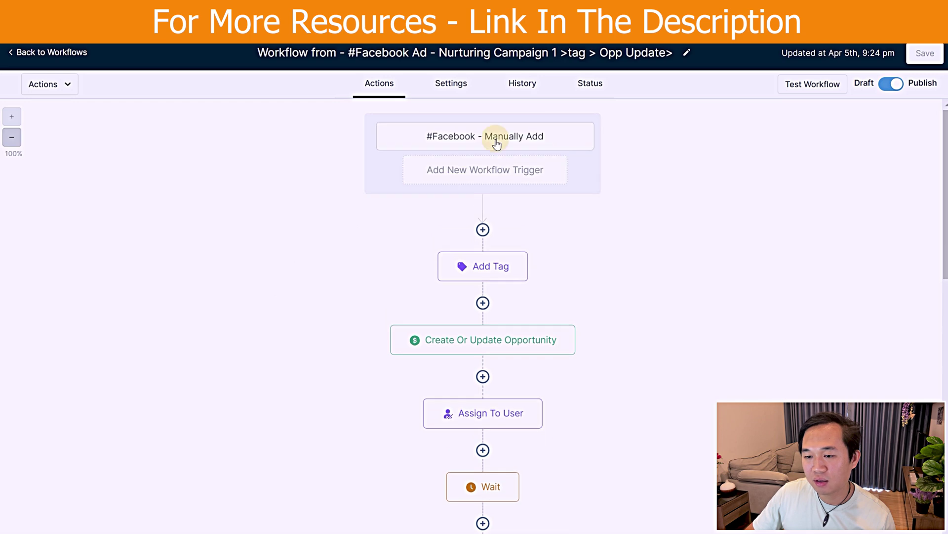
Inspect the '#Facebook - Manually Add' trigger and the list of available workflow triggers
left_click(496, 142)
left_click(933, 53)
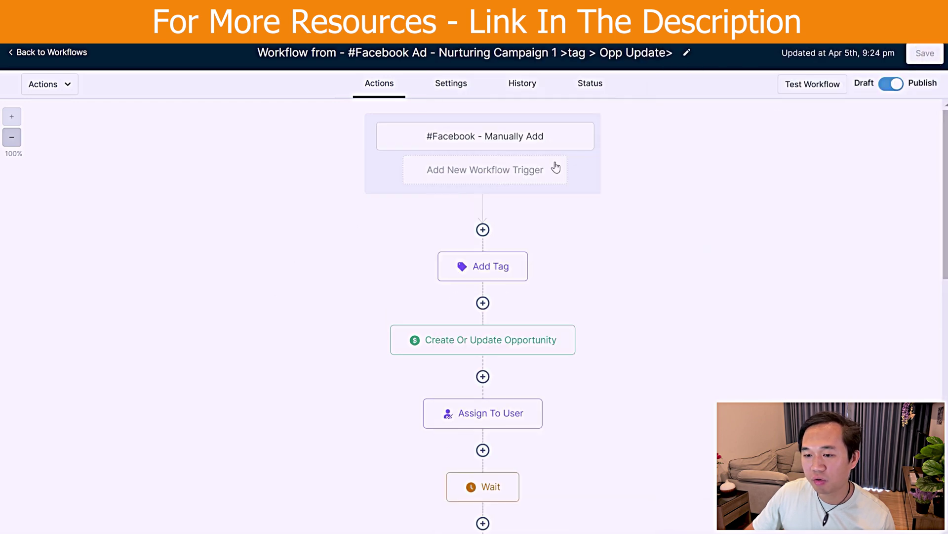
left_click(500, 172)
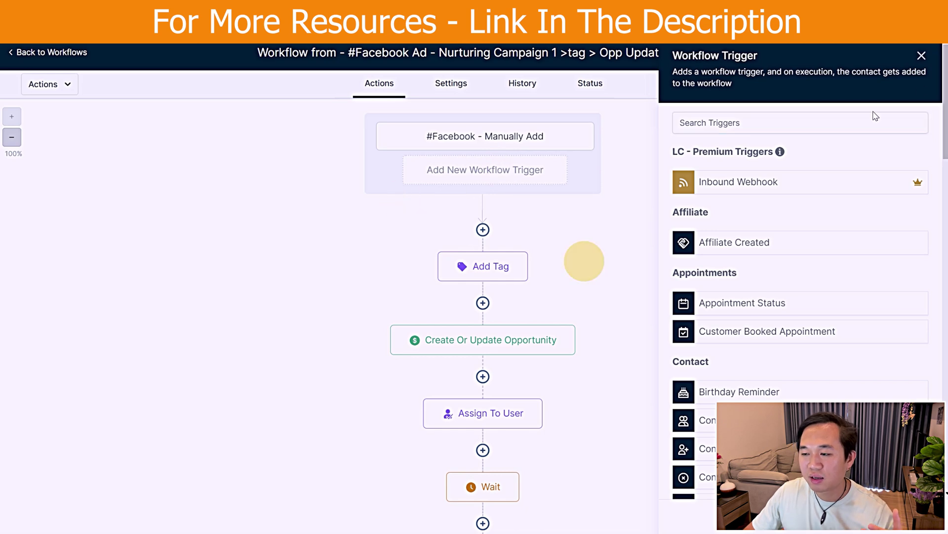
left_click(922, 56)
Scroll through the SMS-and-wait sequence, then go back and open Nurturing Campaign 2
scroll(588, 371, "down", 3)
scroll(546, 383, "down", 4)
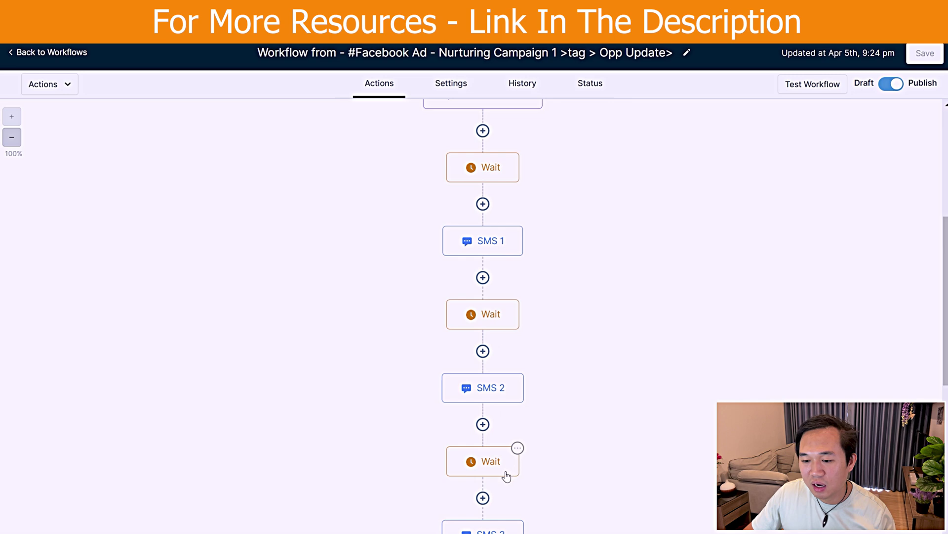
scroll(507, 469, "down", 5)
scroll(504, 470, "down", 1)
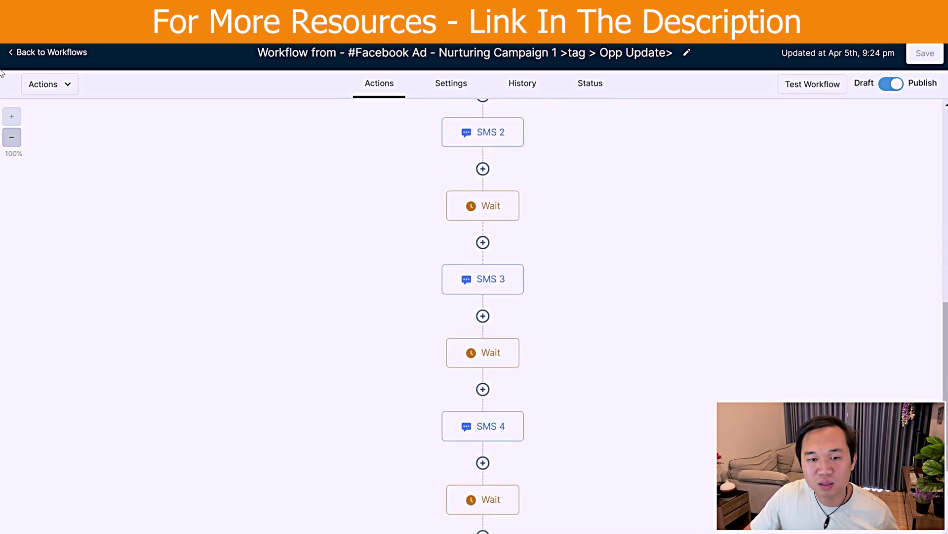
left_click(42, 58)
left_click(289, 390)
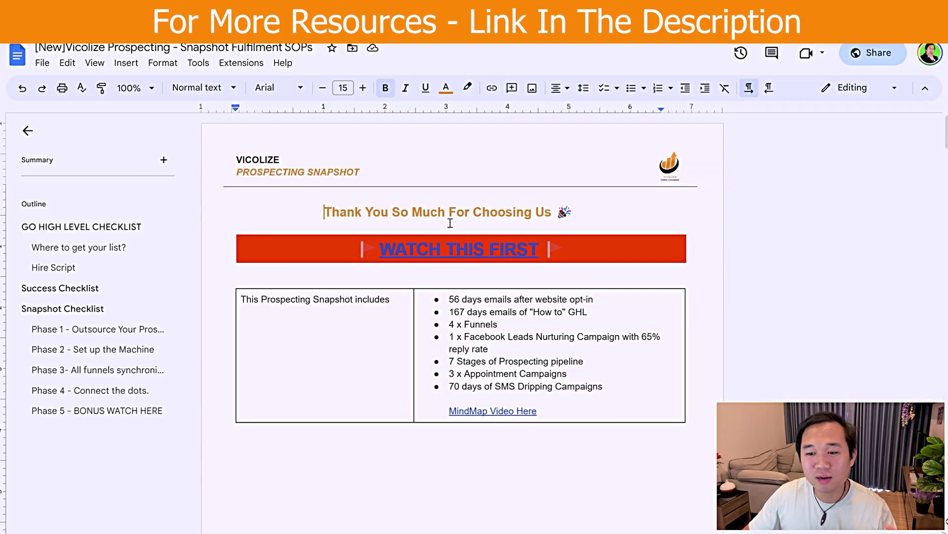
Scroll the Snapshot Fulfilment SOPs checklist, jump to Phase 1 outsourcing and follow its heading link
scroll(455, 322, "down", 5)
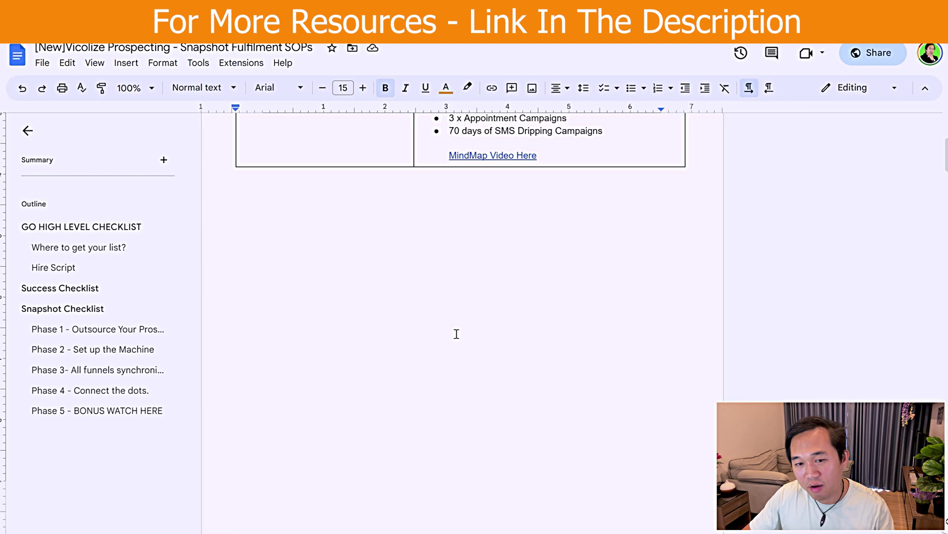
scroll(457, 334, "down", 8)
scroll(456, 331, "down", 4)
scroll(454, 328, "down", 3)
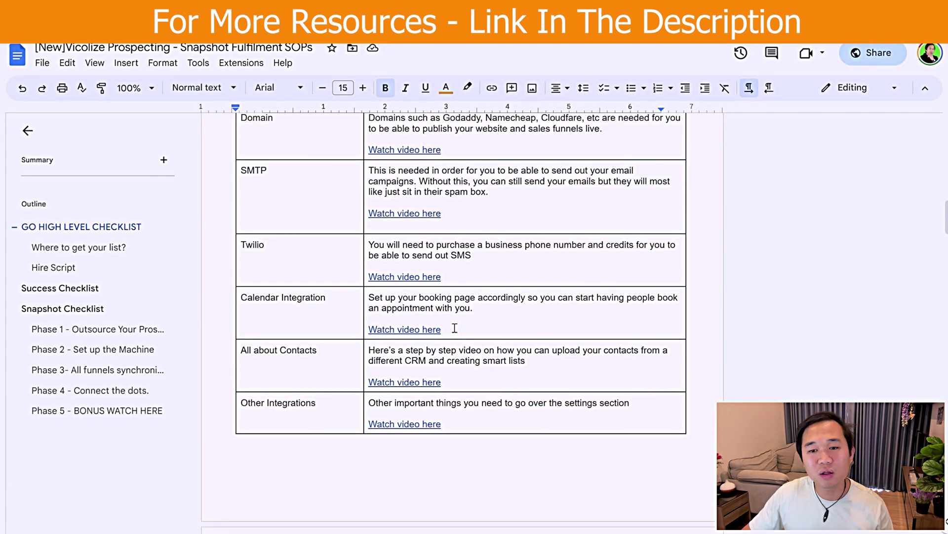
scroll(454, 328, "down", 7)
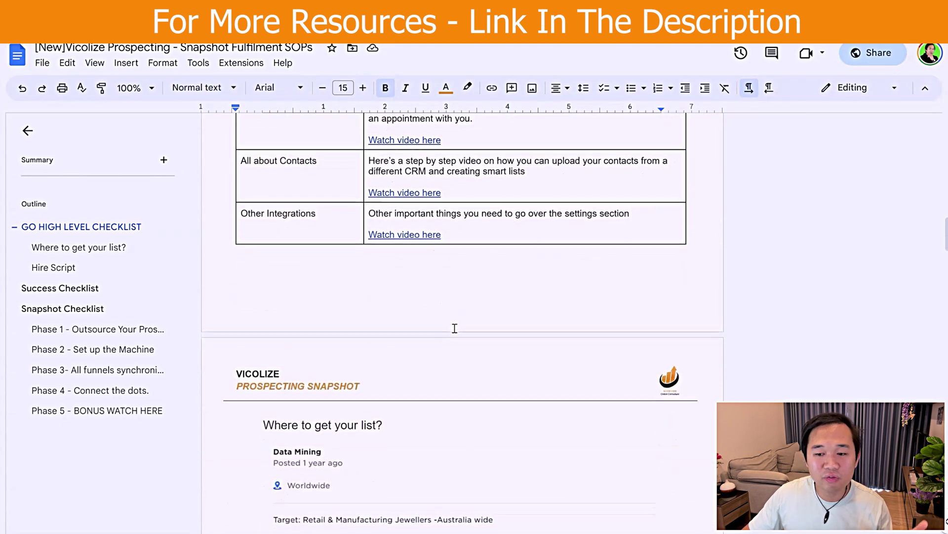
scroll(454, 328, "down", 20)
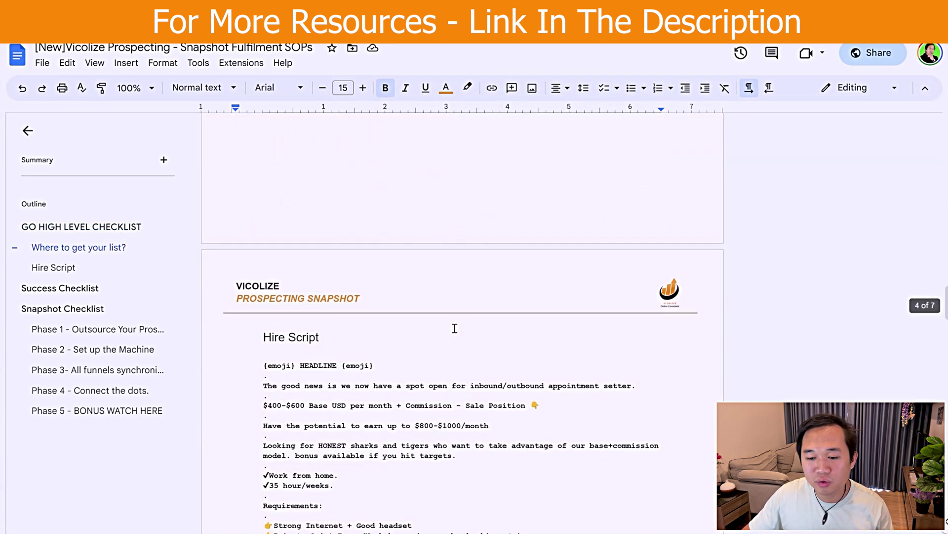
left_click(96, 328)
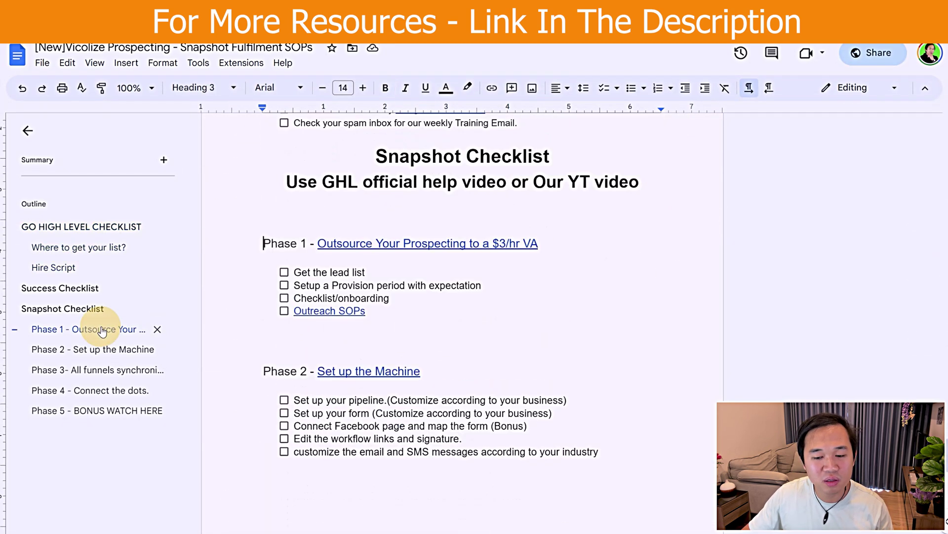
left_click(412, 159)
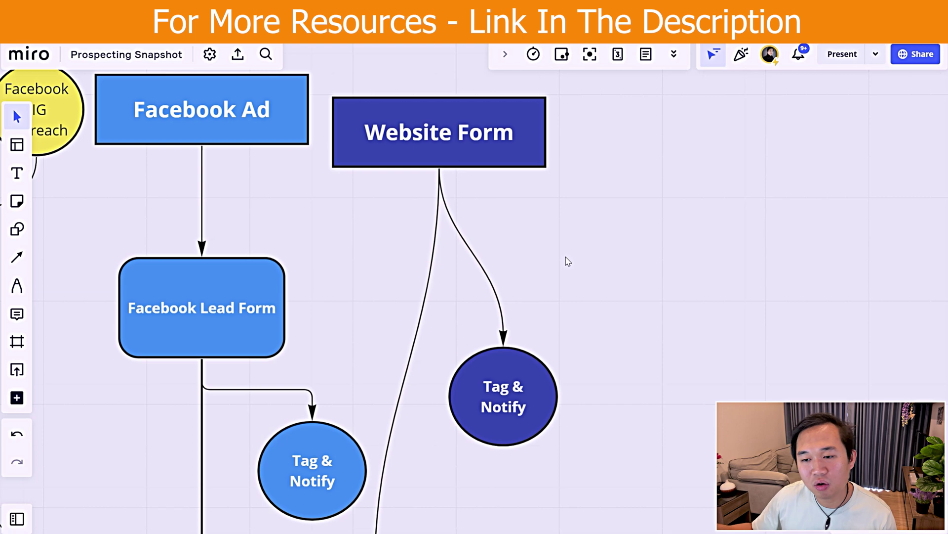
Select the Website Form Tag & Notify circle, Website Optin stage and Website Nurture cloud in turn
mouse_move(544, 277)
left_mouse_down()
mouse_move(544, 235)
mouse_move(555, 272)
left_mouse_up()
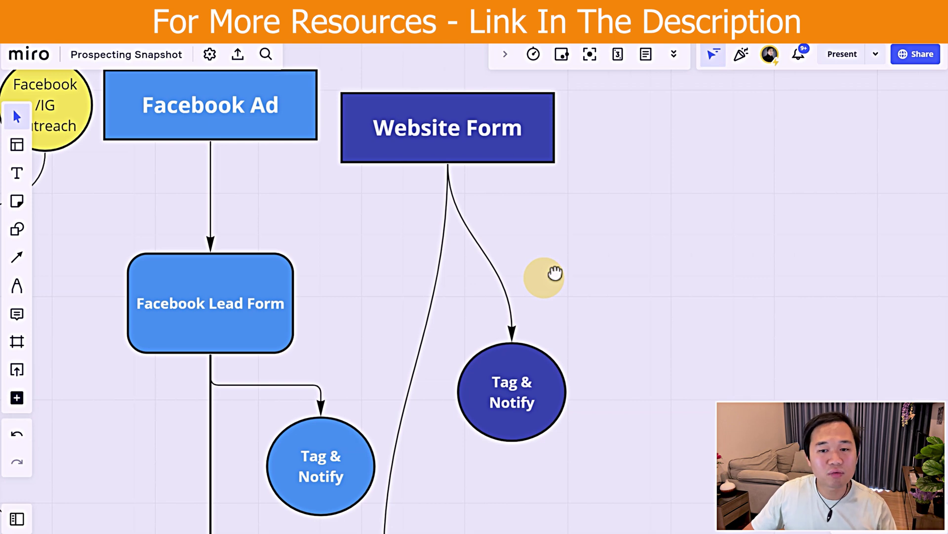
scroll(553, 314, "down", 3)
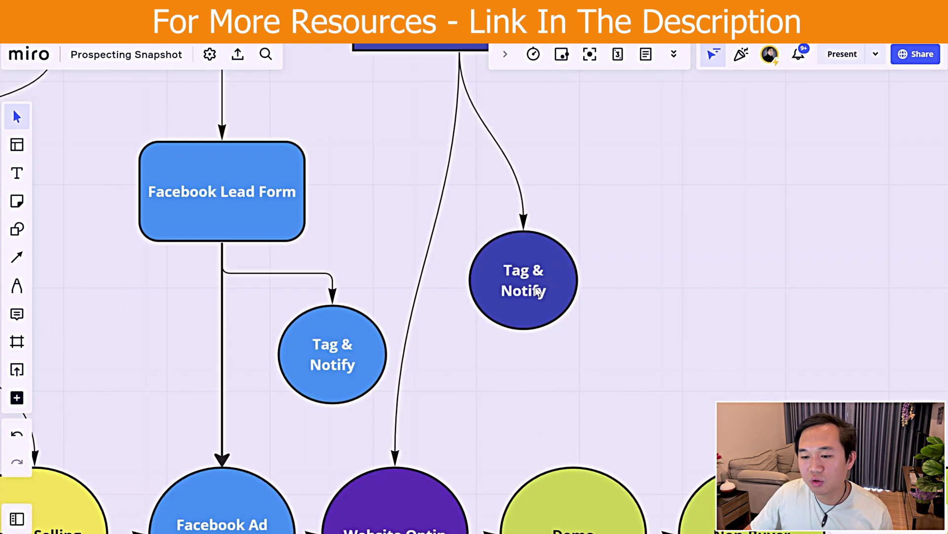
left_click(538, 304)
left_click_drag(532, 398, 586, 195)
left_click(479, 357)
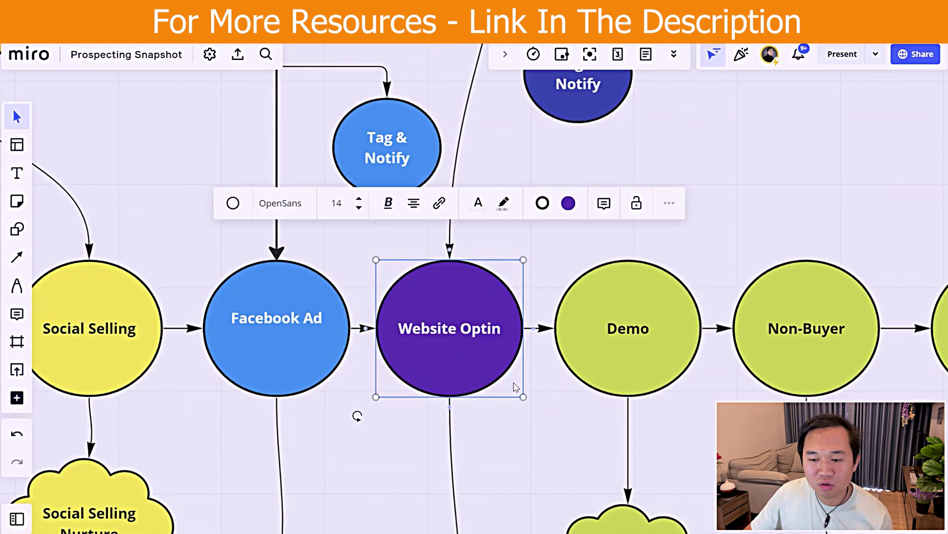
left_click_drag(526, 462, 529, 104)
left_click(508, 438)
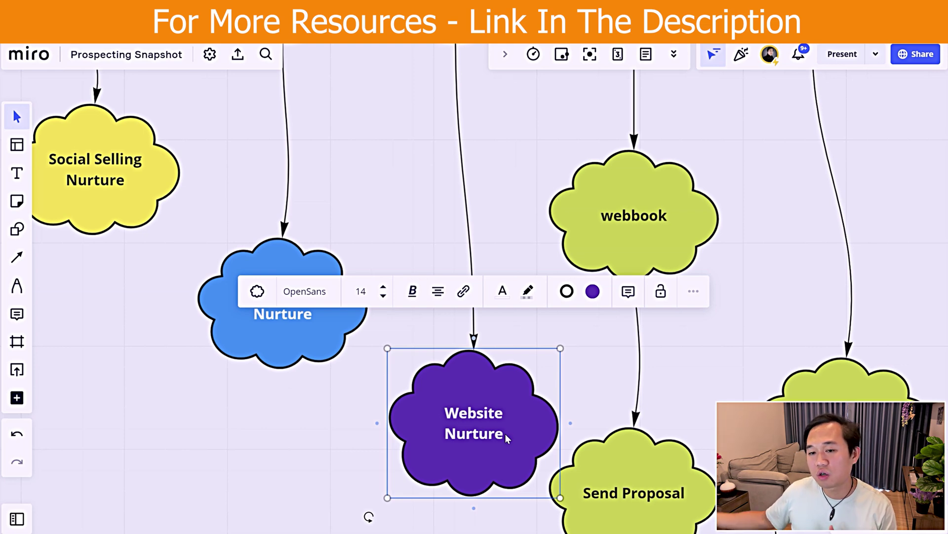
left_click(388, 200)
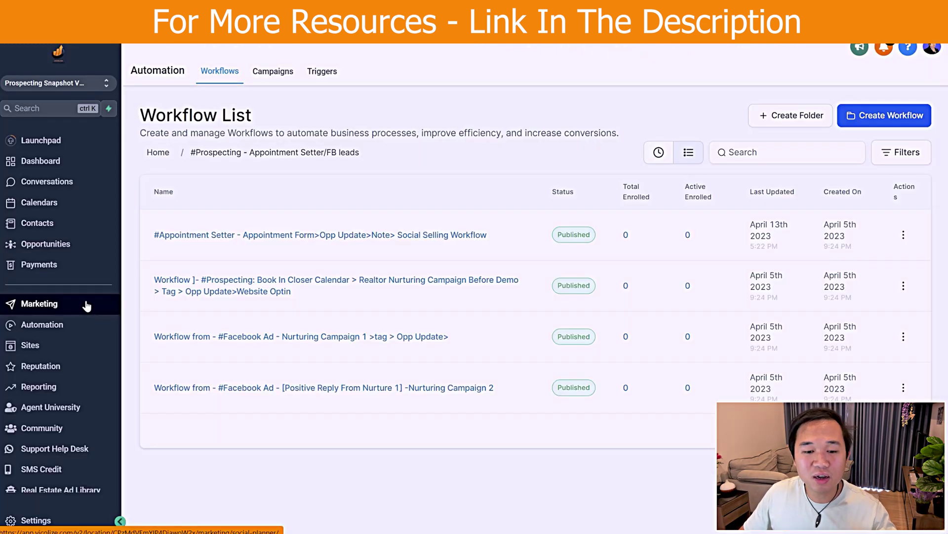
Preview the My Website funnel's Website Opt-in page and scroll down to its live-demo sign-up popup
left_click(79, 345)
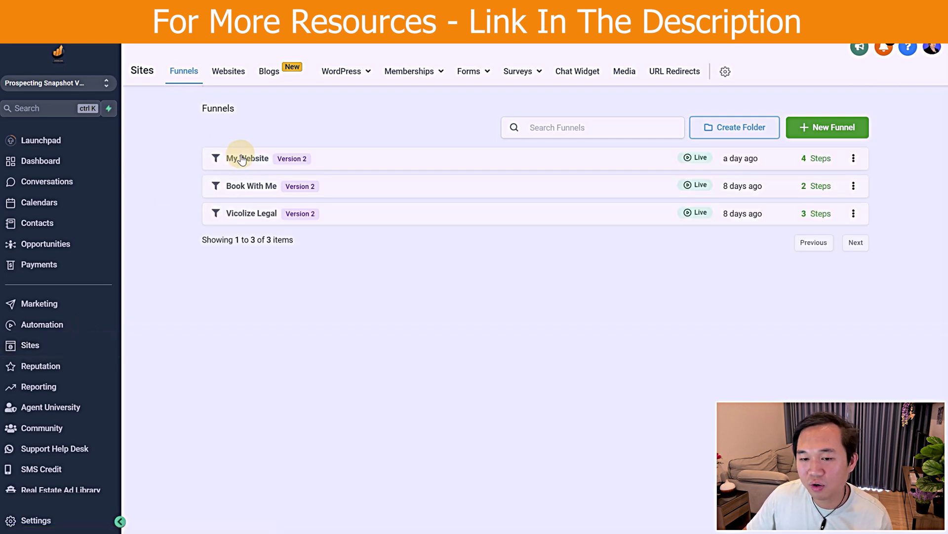
left_click(241, 158)
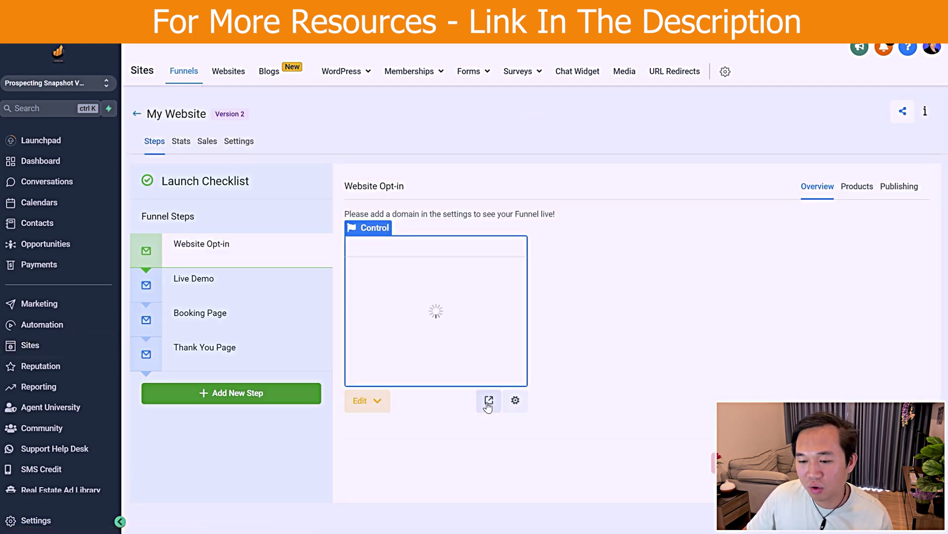
left_click(489, 401)
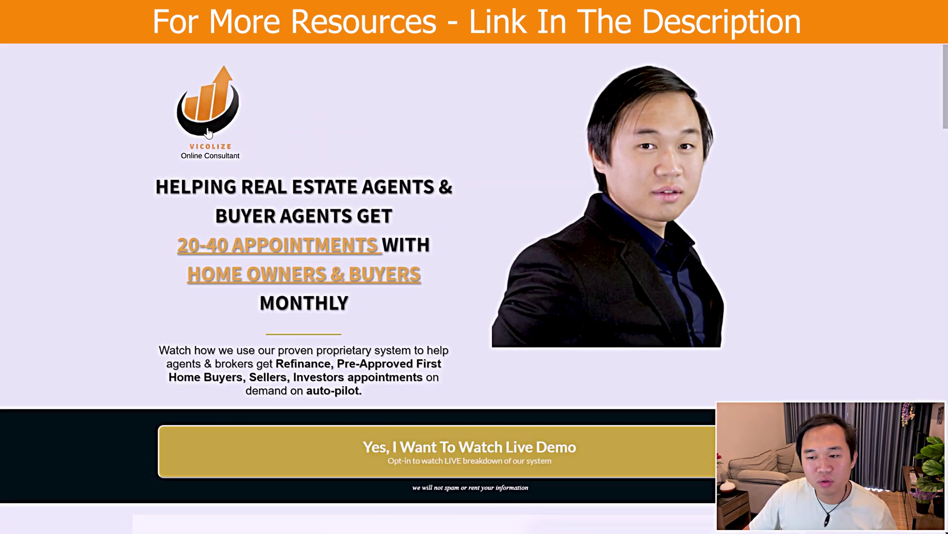
scroll(608, 281, "down", 5)
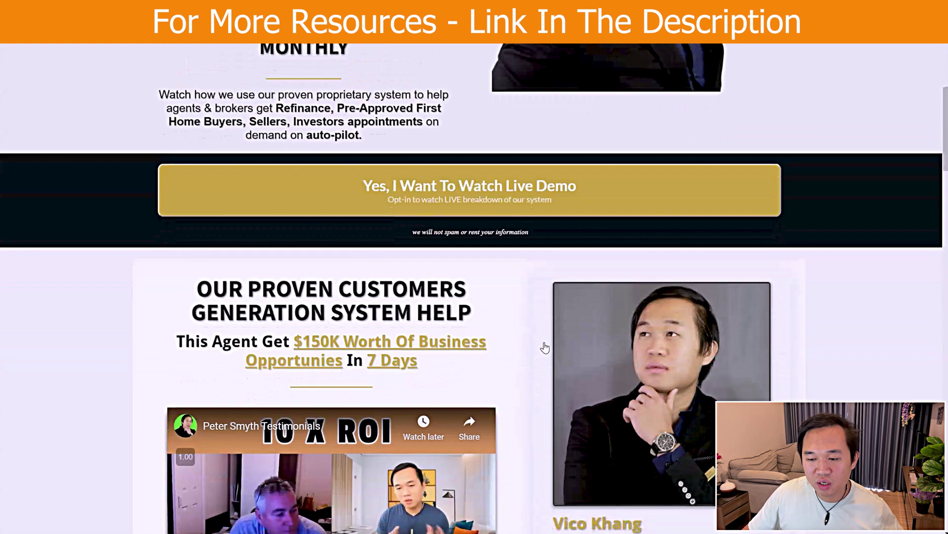
scroll(547, 346, "down", 6)
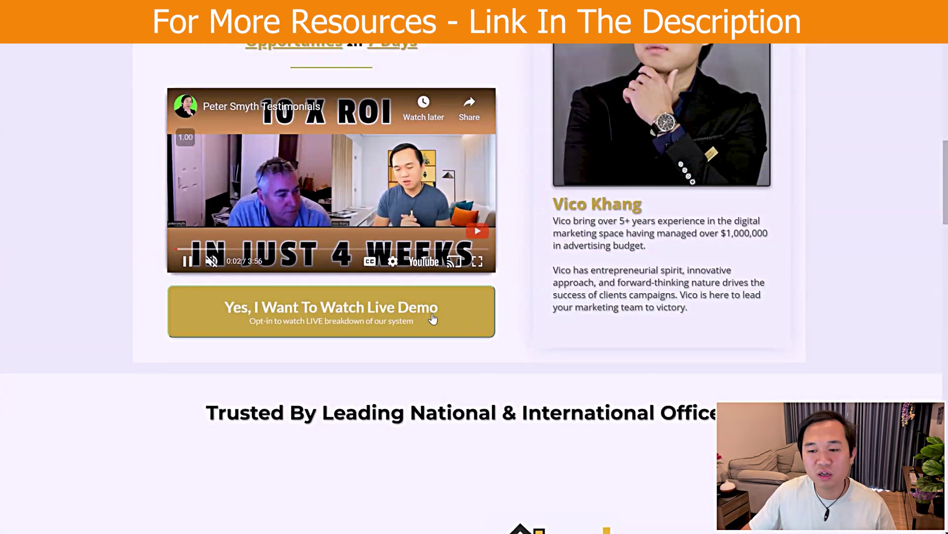
scroll(433, 317, "down", 5)
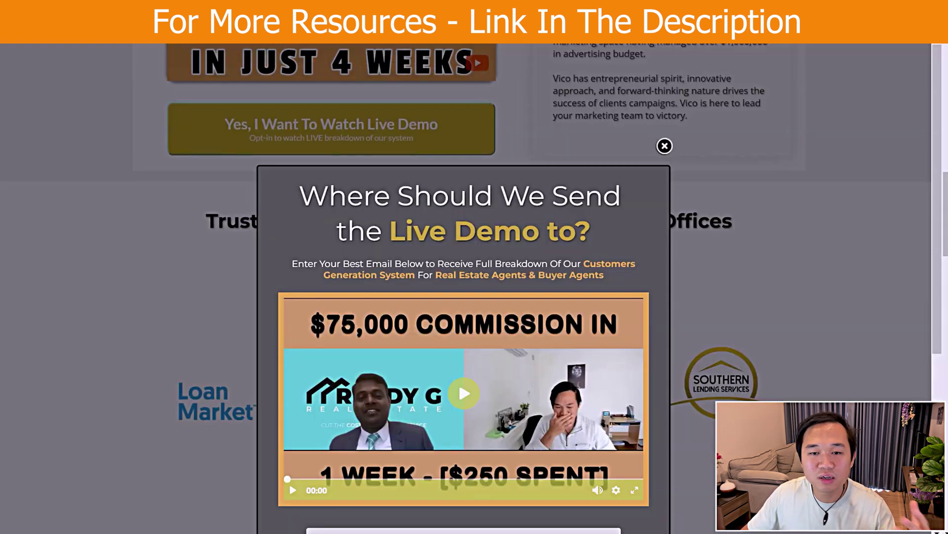
scroll(432, 282, "down", 5)
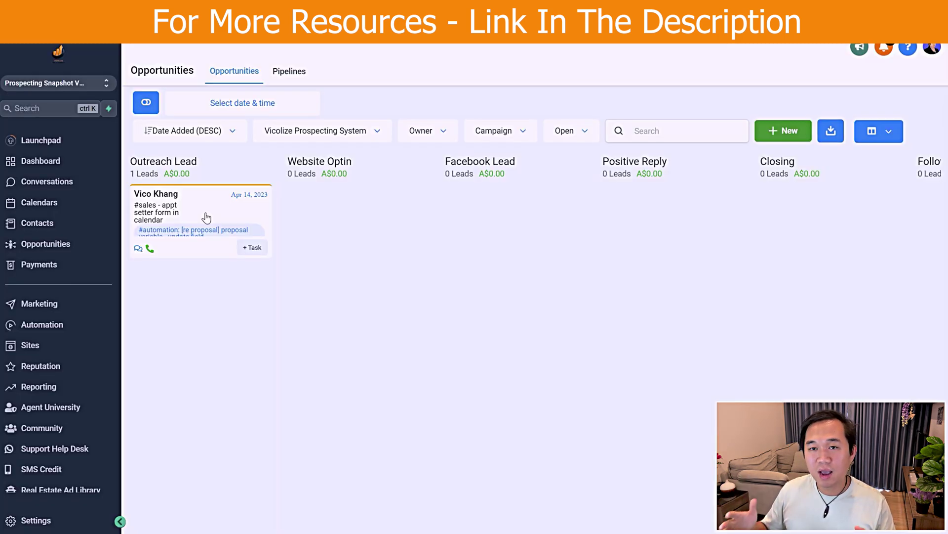
Move the lead's opportunity card from Outreach Lead into the Website Optin stage
left_click_drag(206, 214, 328, 207)
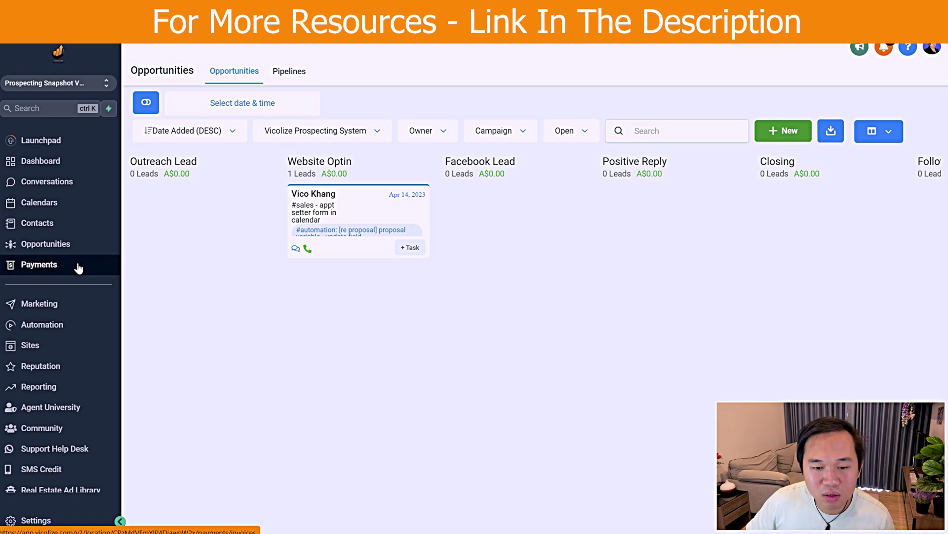
Bring up the Automation workflow list with the prospecting folders
left_click(54, 324)
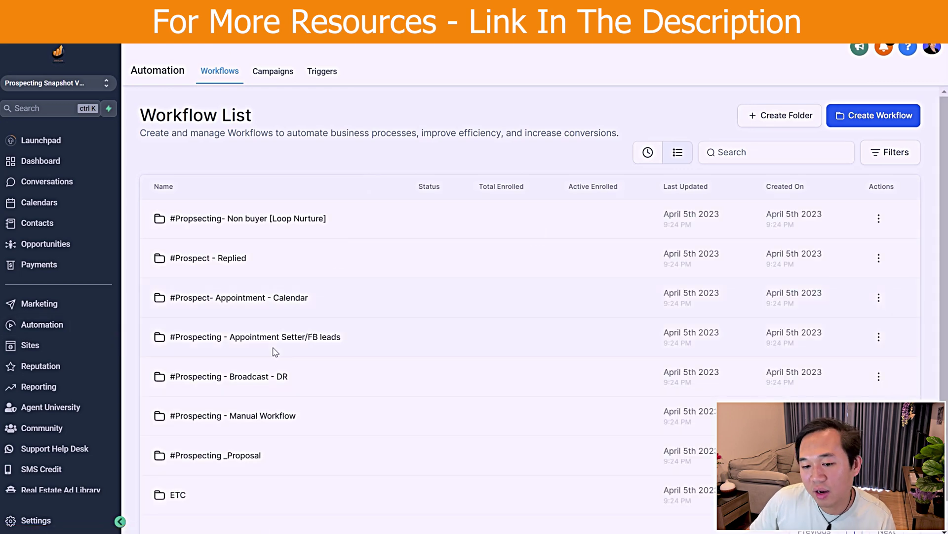
Open #[Loop]- Website Opt-in from the #Propsecting- Non buyer [Loop Nurture] folder and review its Email and Wait steps
left_click(238, 221)
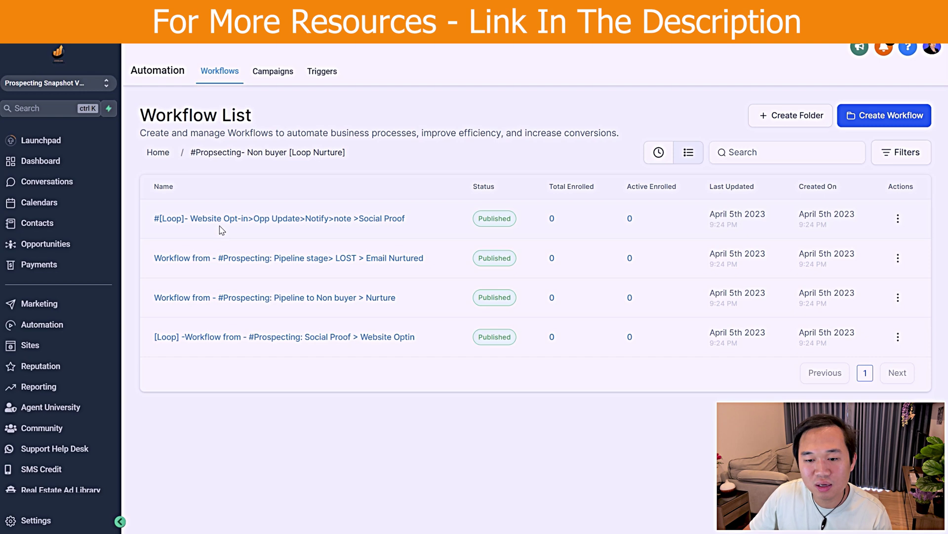
left_click(224, 221)
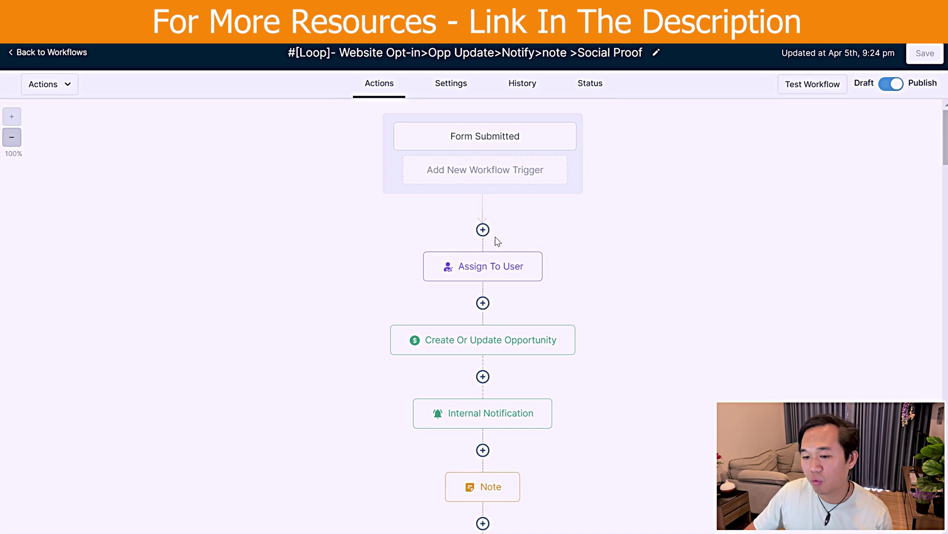
scroll(496, 243, "down", 9)
scroll(497, 260, "up", 8)
scroll(498, 262, "down", 12)
scroll(496, 262, "down", 8)
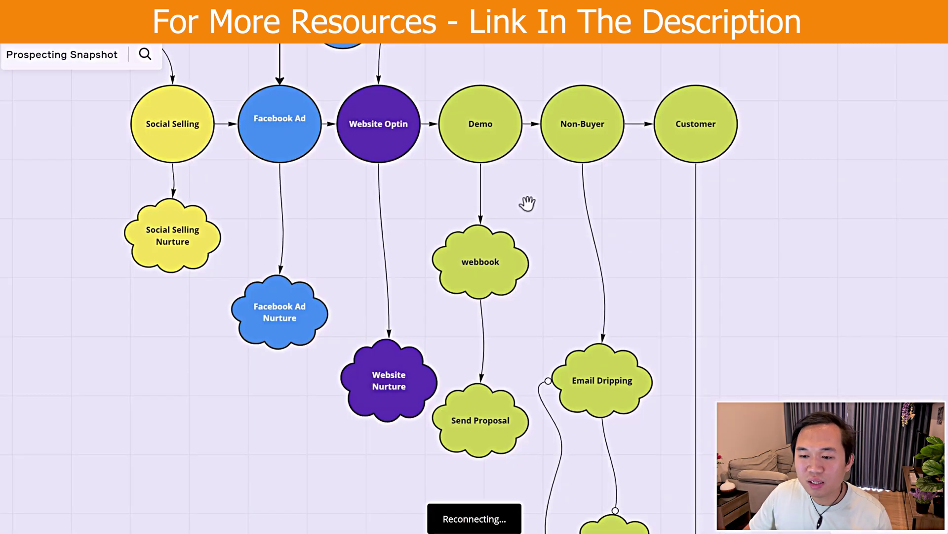
Zoom and pan the Miro board to the Non-Buyer branch's Email Dripping and Re-connect after 66 days clouds
scroll(536, 232, "up", 2)
scroll(543, 226, "down", 1)
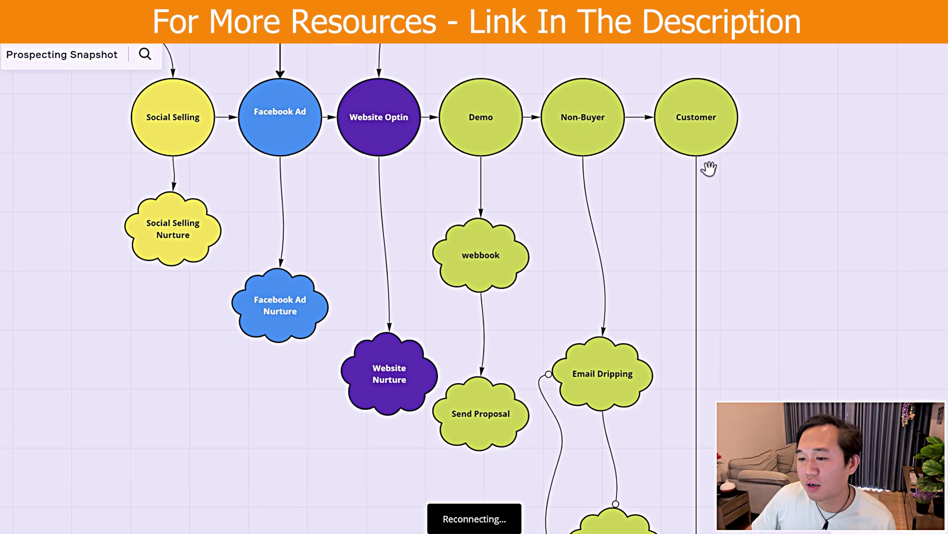
scroll(533, 208, "down", 1)
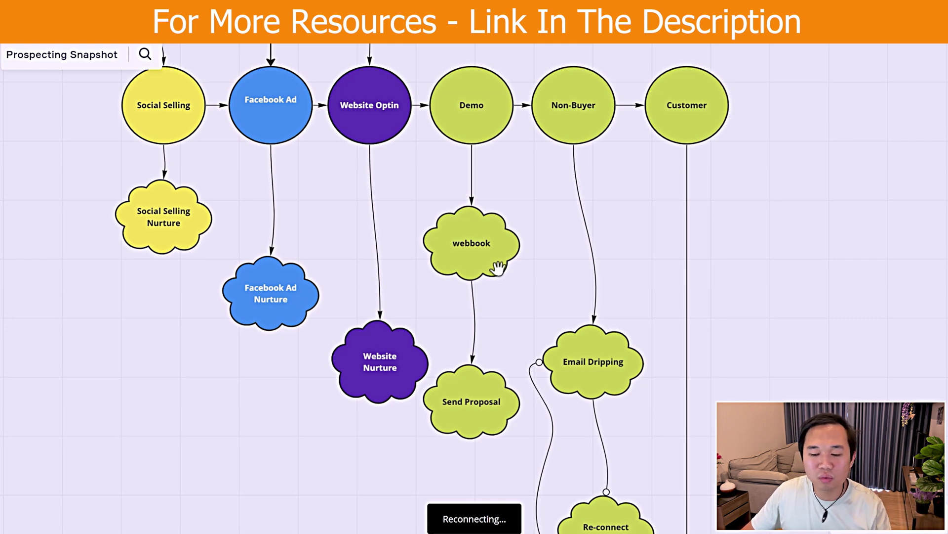
scroll(508, 299, "down", 1)
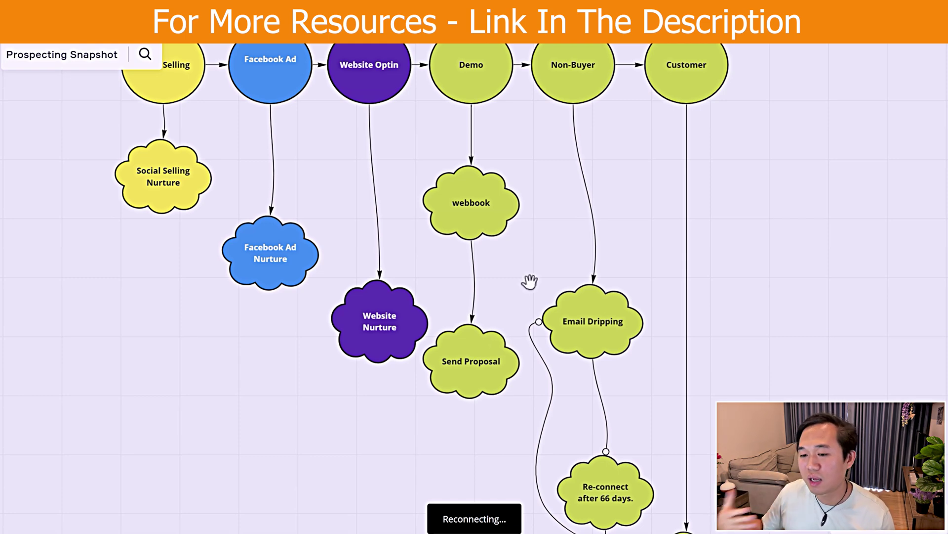
scroll(580, 229, "up", 1)
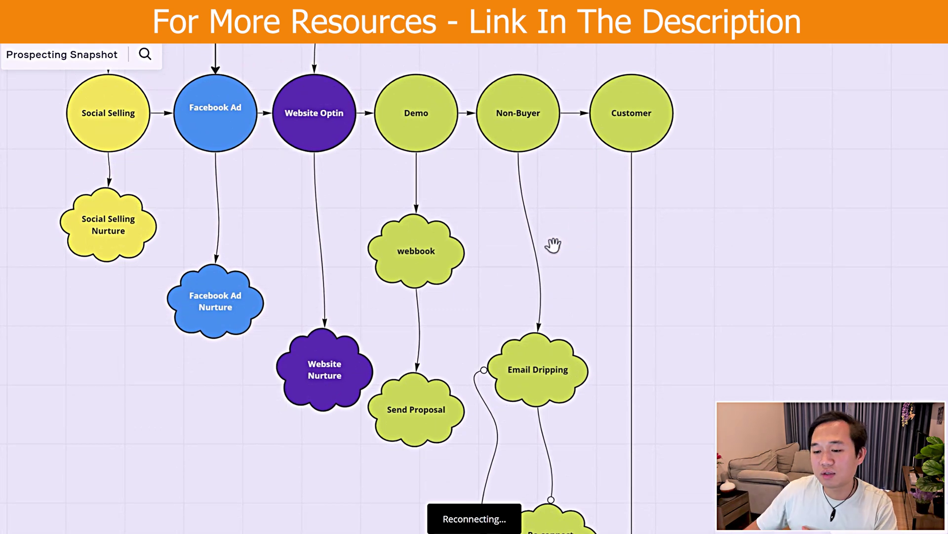
left_click_drag(606, 284, 551, 129)
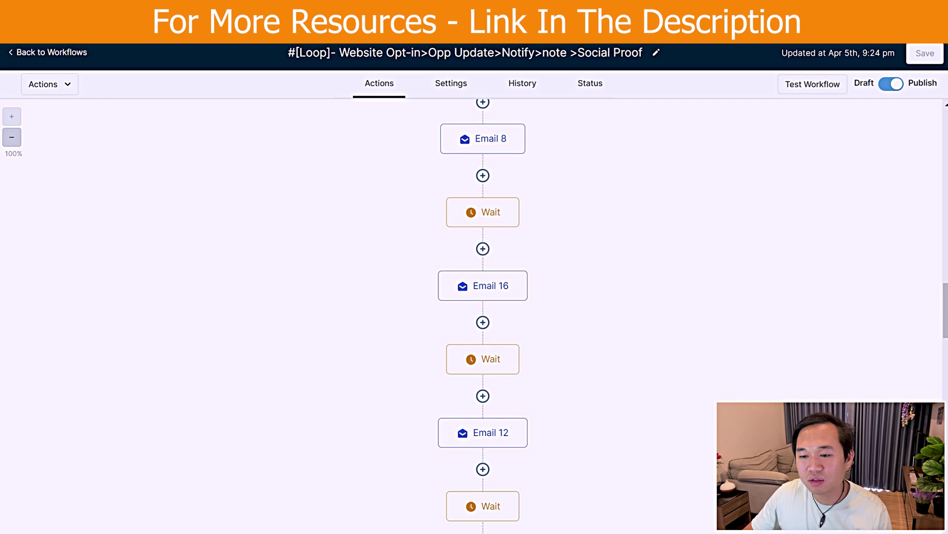
Leave the workflow and drag the lead's card from Closing to SUCCESSFUL in the prospecting pipeline
left_click(15, 55)
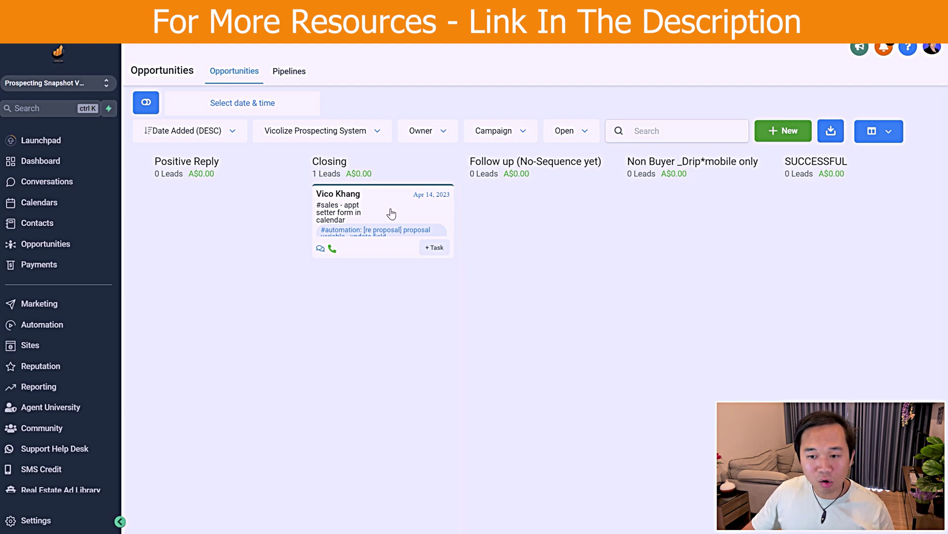
left_click_drag(390, 227, 332, 235)
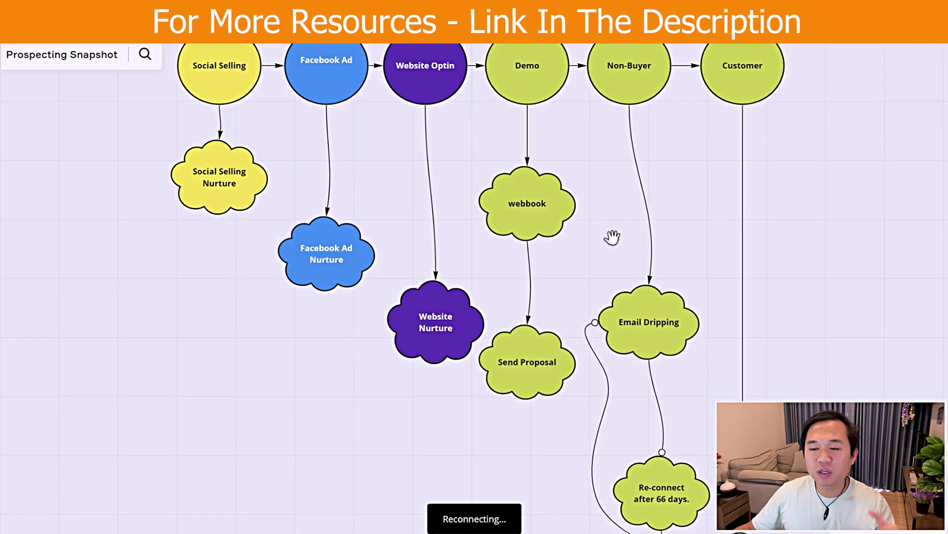
Pan and zoom the Miro board to the Demo branch's webbook and Send Proposal stages
left_click_drag(612, 236, 584, 276)
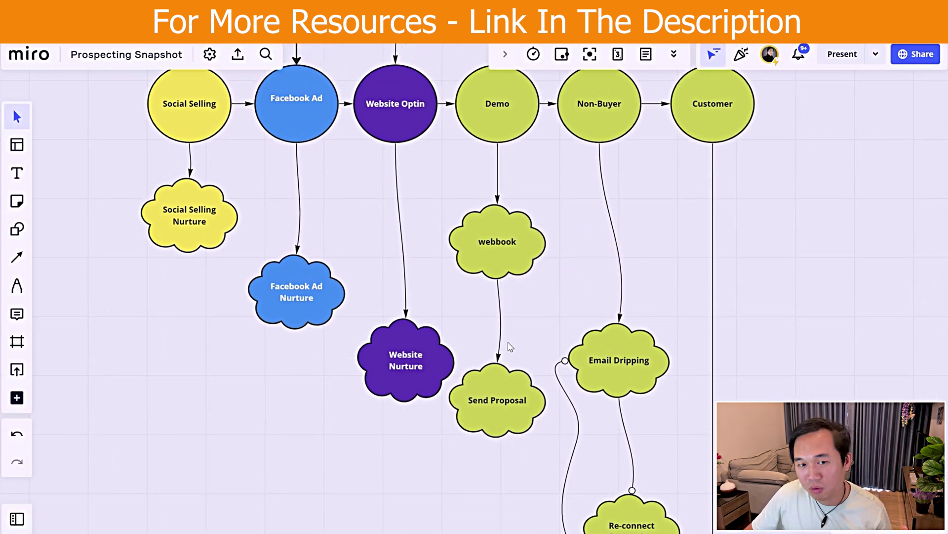
scroll(529, 430, "up", 5)
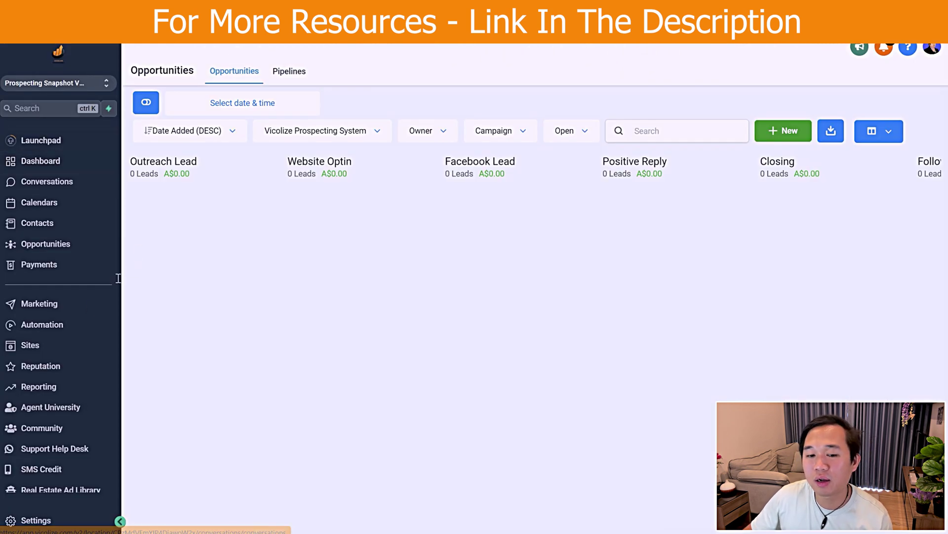
In #Prospecting _Proposal, inspect workflow 1 a)'s Update Contact Field action, then open Lead To Listing Proposal
left_click(43, 325)
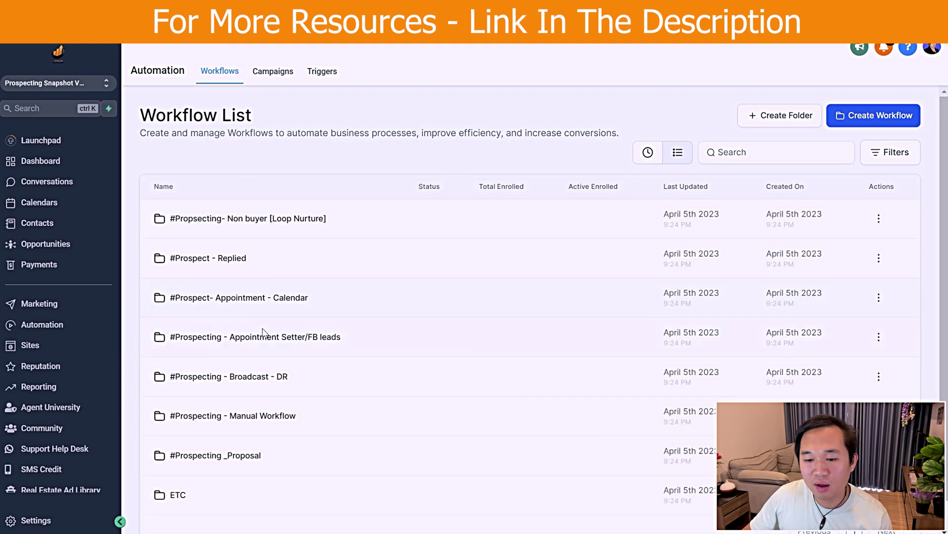
left_click(243, 459)
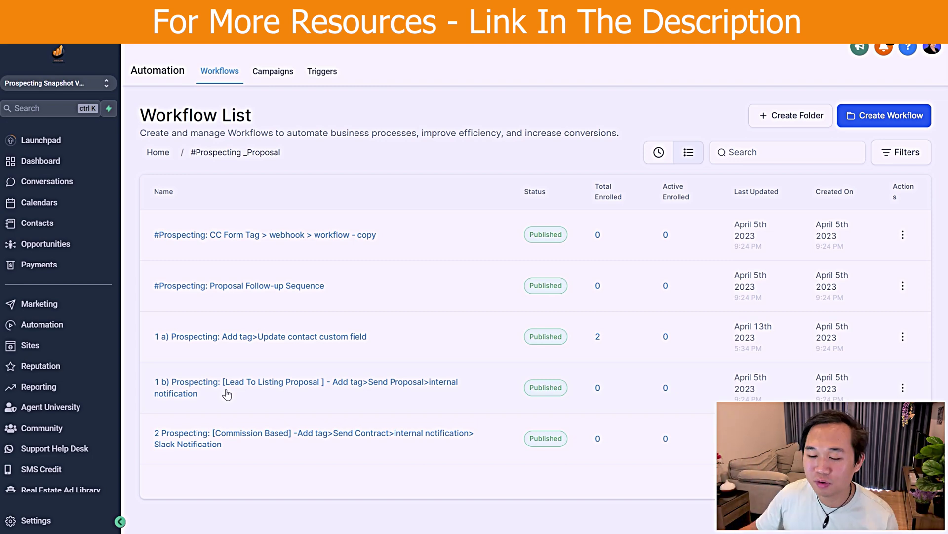
left_click(260, 337)
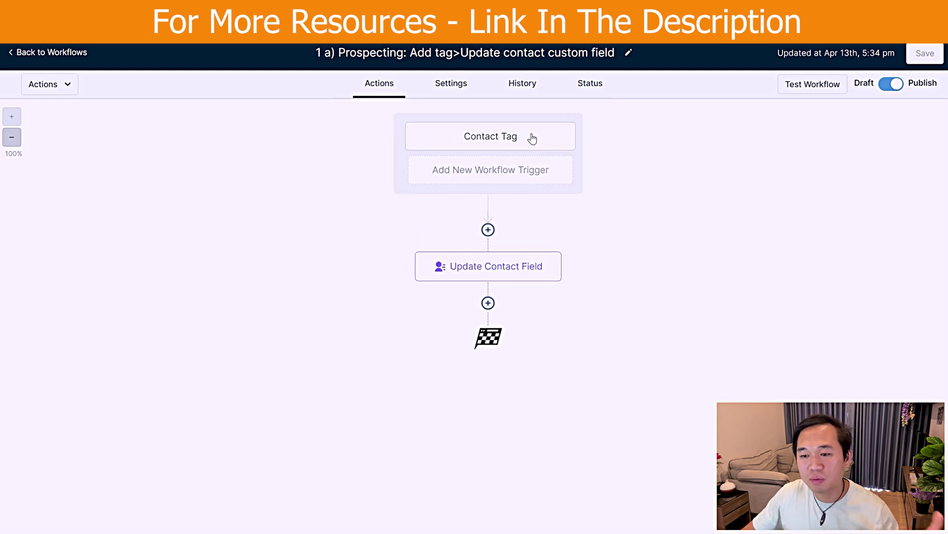
left_click(547, 267)
left_click(933, 55)
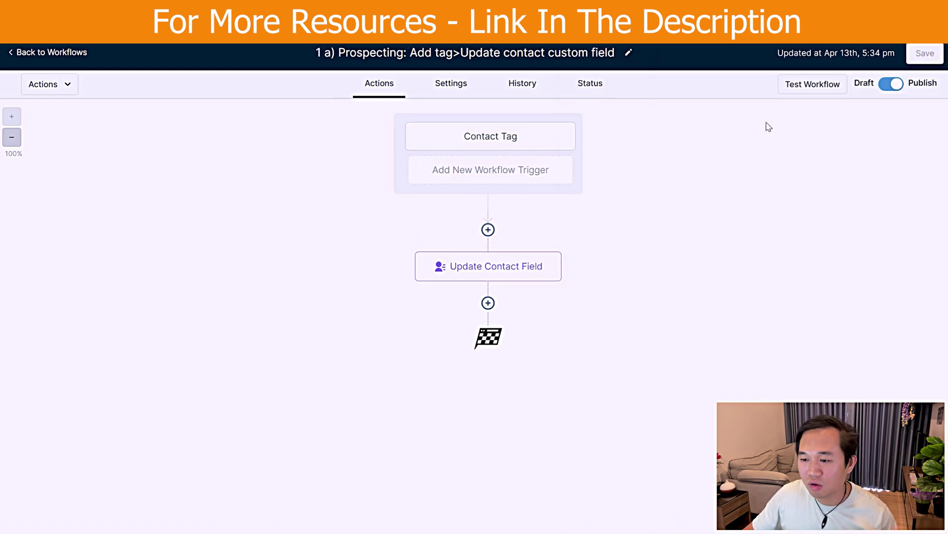
left_click(32, 53)
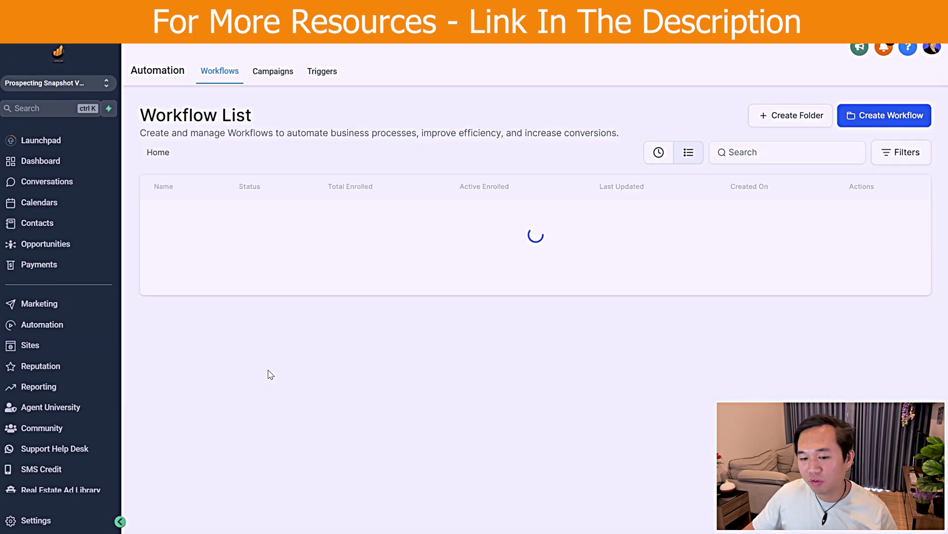
left_click(253, 382)
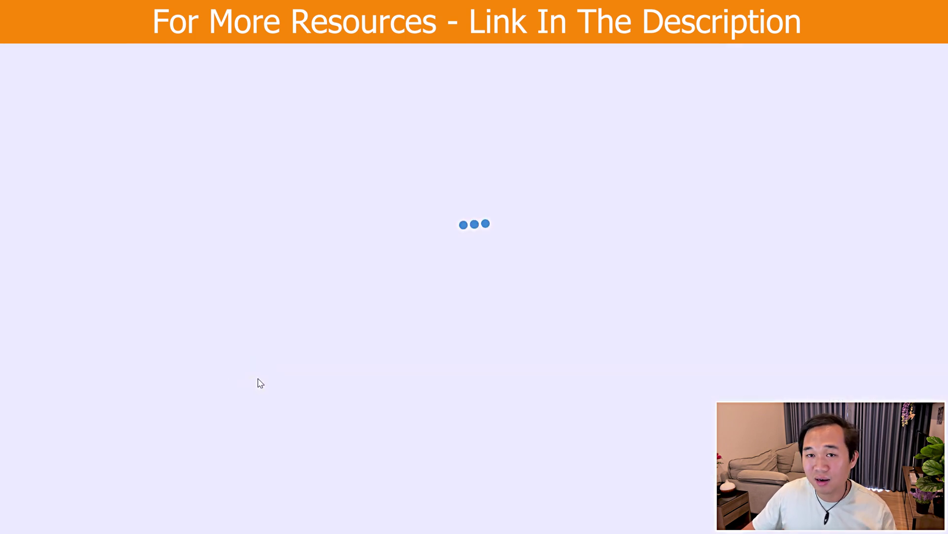